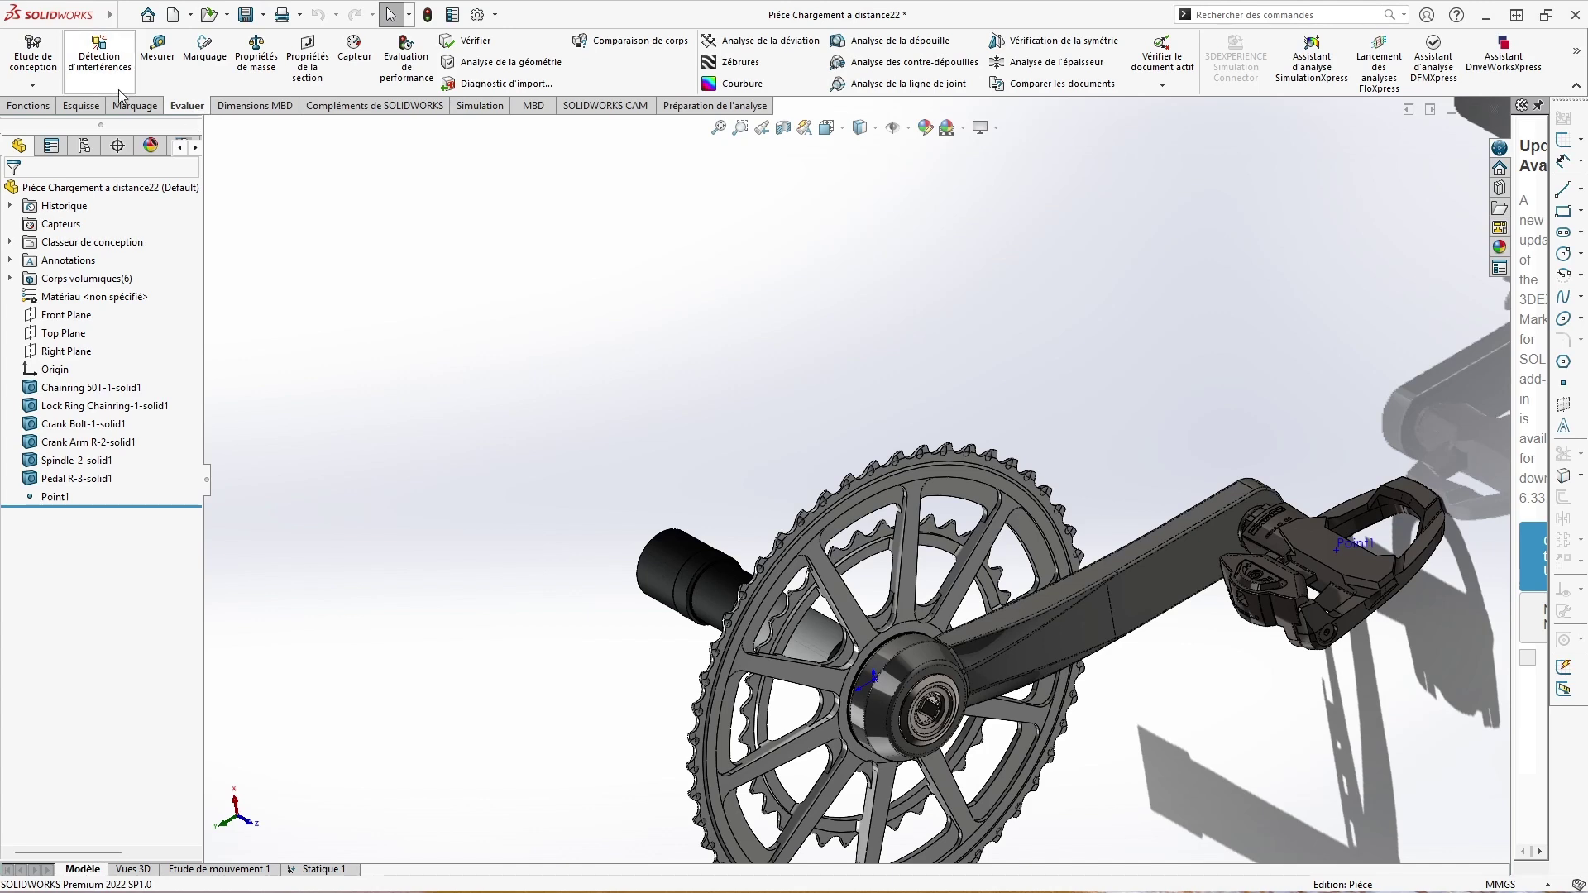
Step: Measure the coordinates of the Point1 reference point on the pedal
left_click(157, 49)
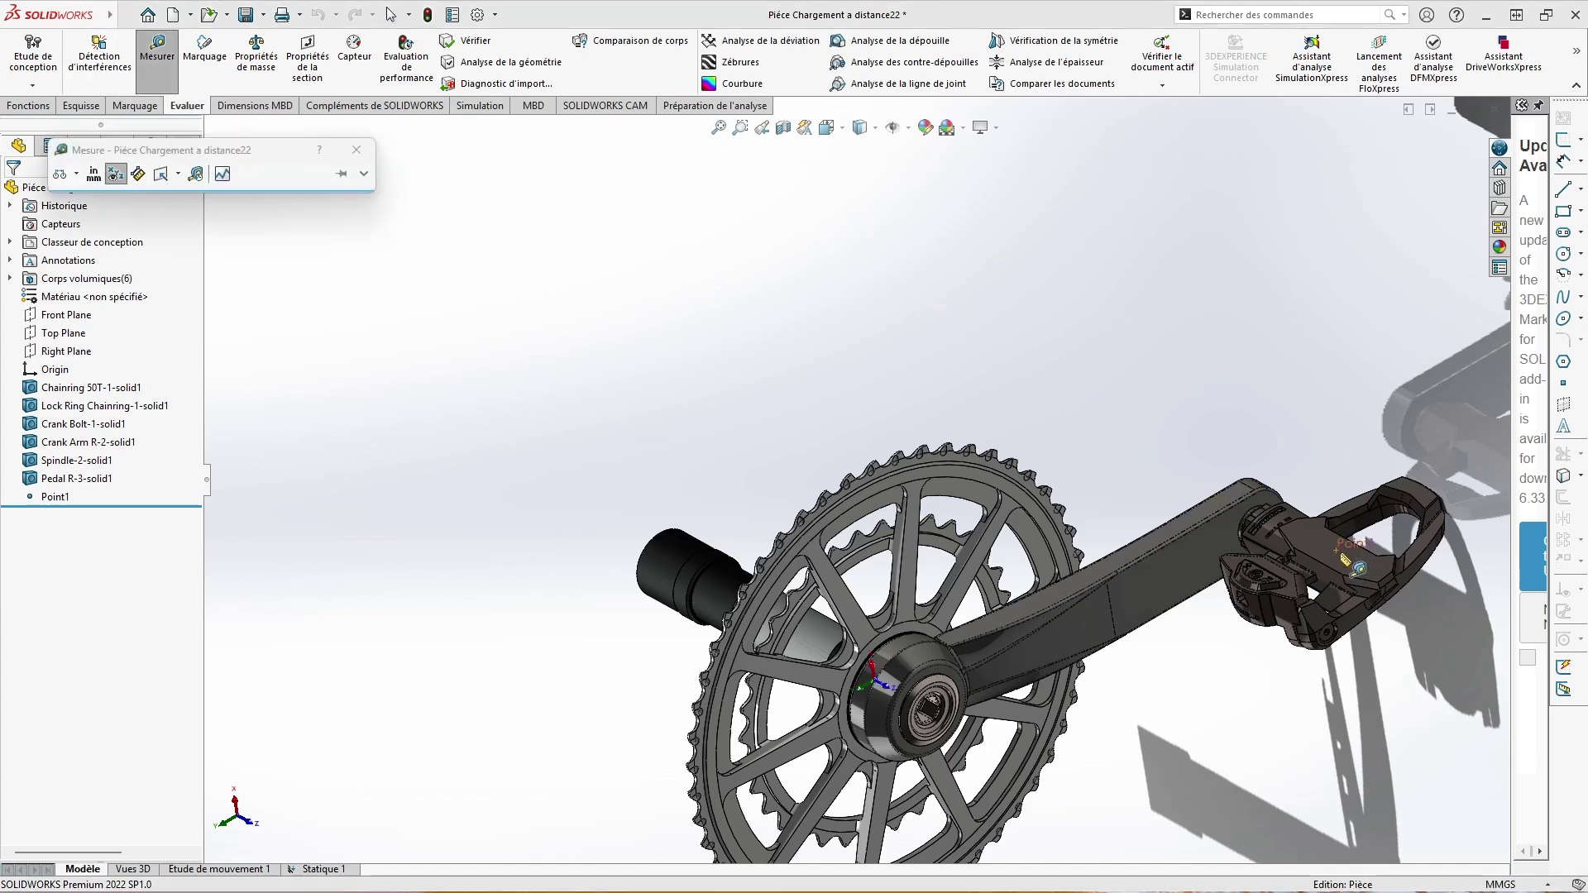
left_click(1357, 568)
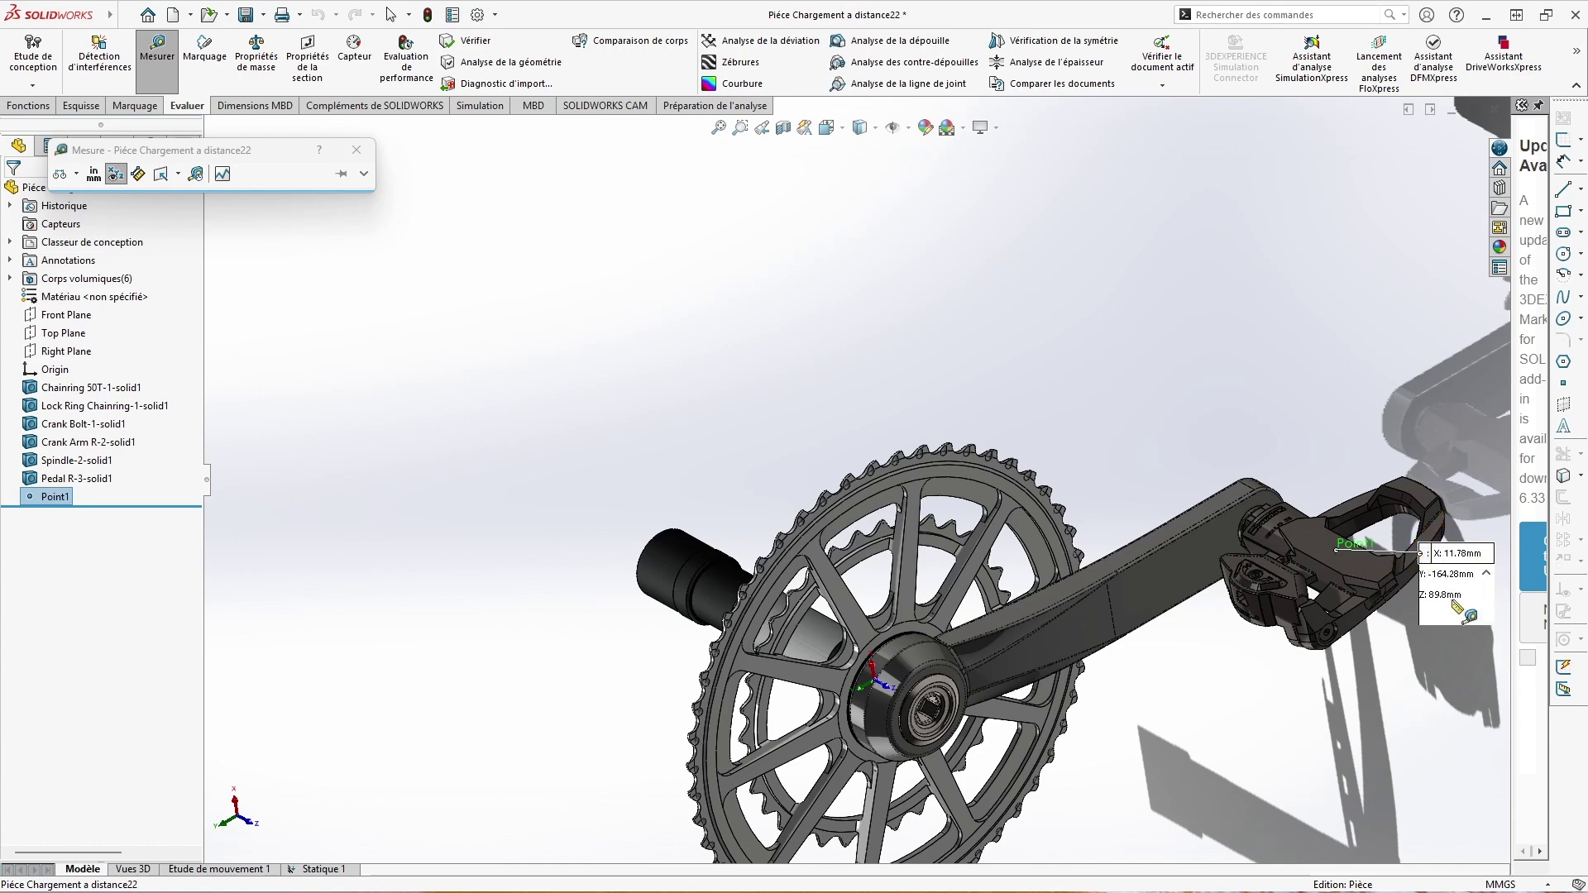
left_click(357, 150)
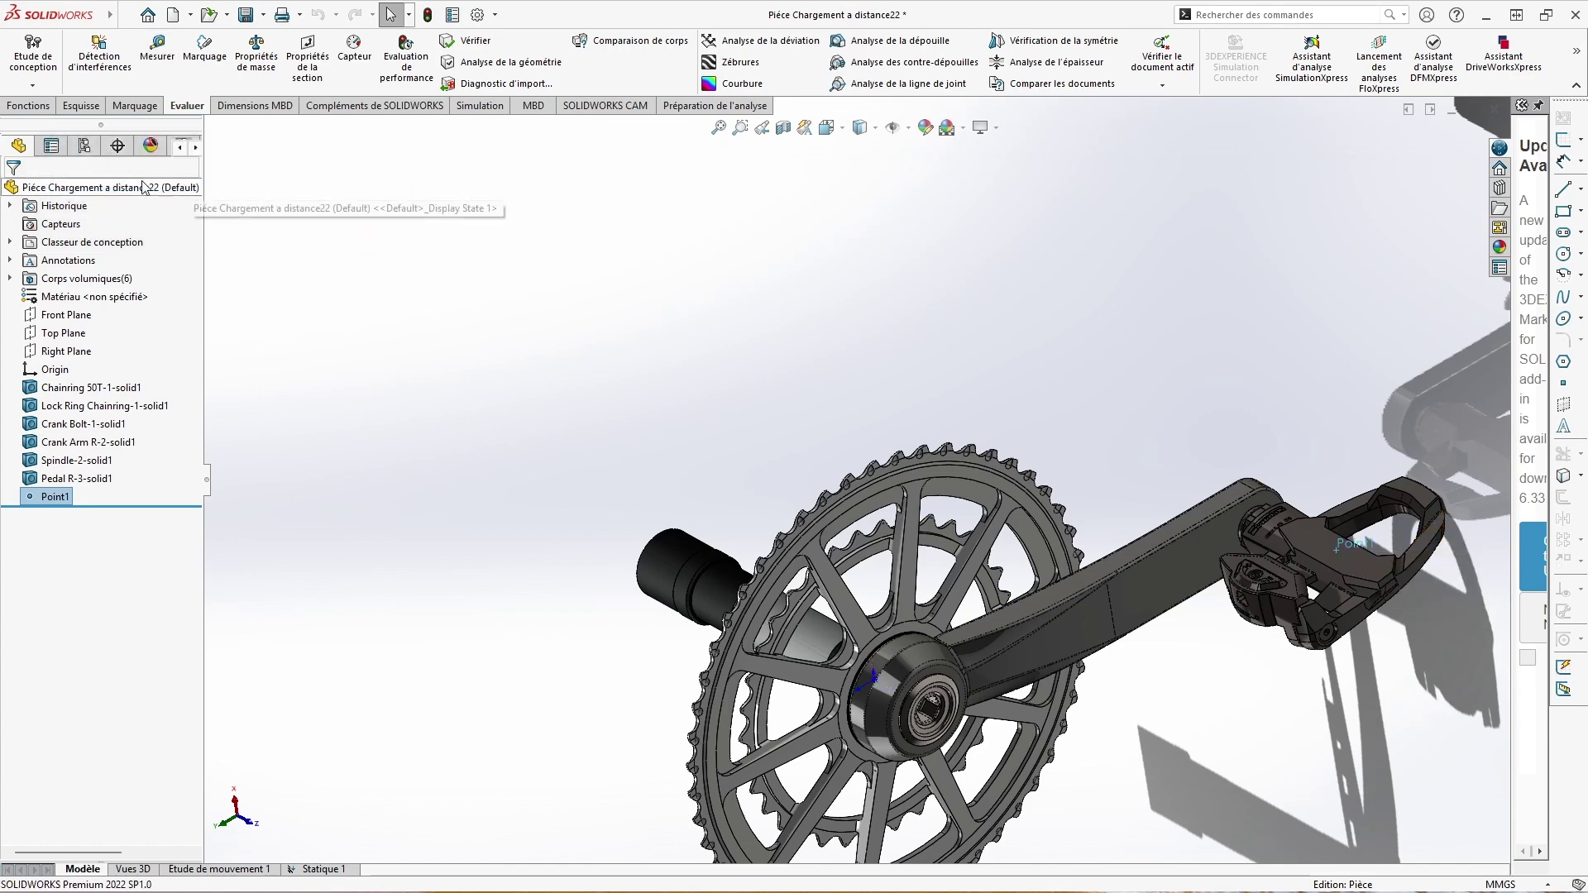
Step: Activate the part's "Chargement a distance" configuration and return to the feature tree
left_click(86, 147)
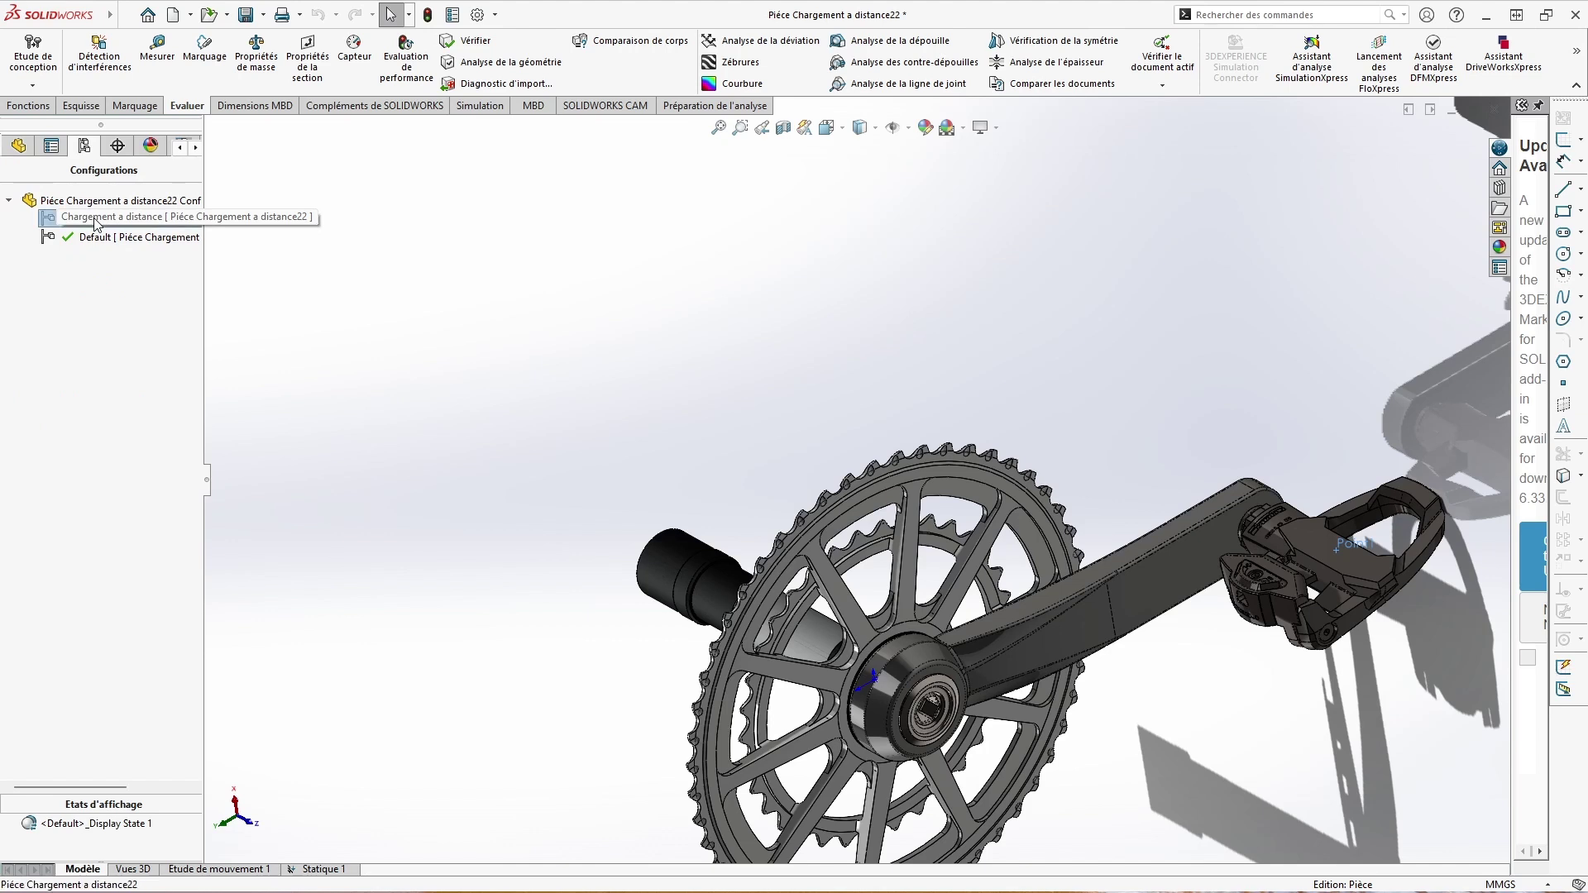
double_click(96, 218)
left_click(19, 147)
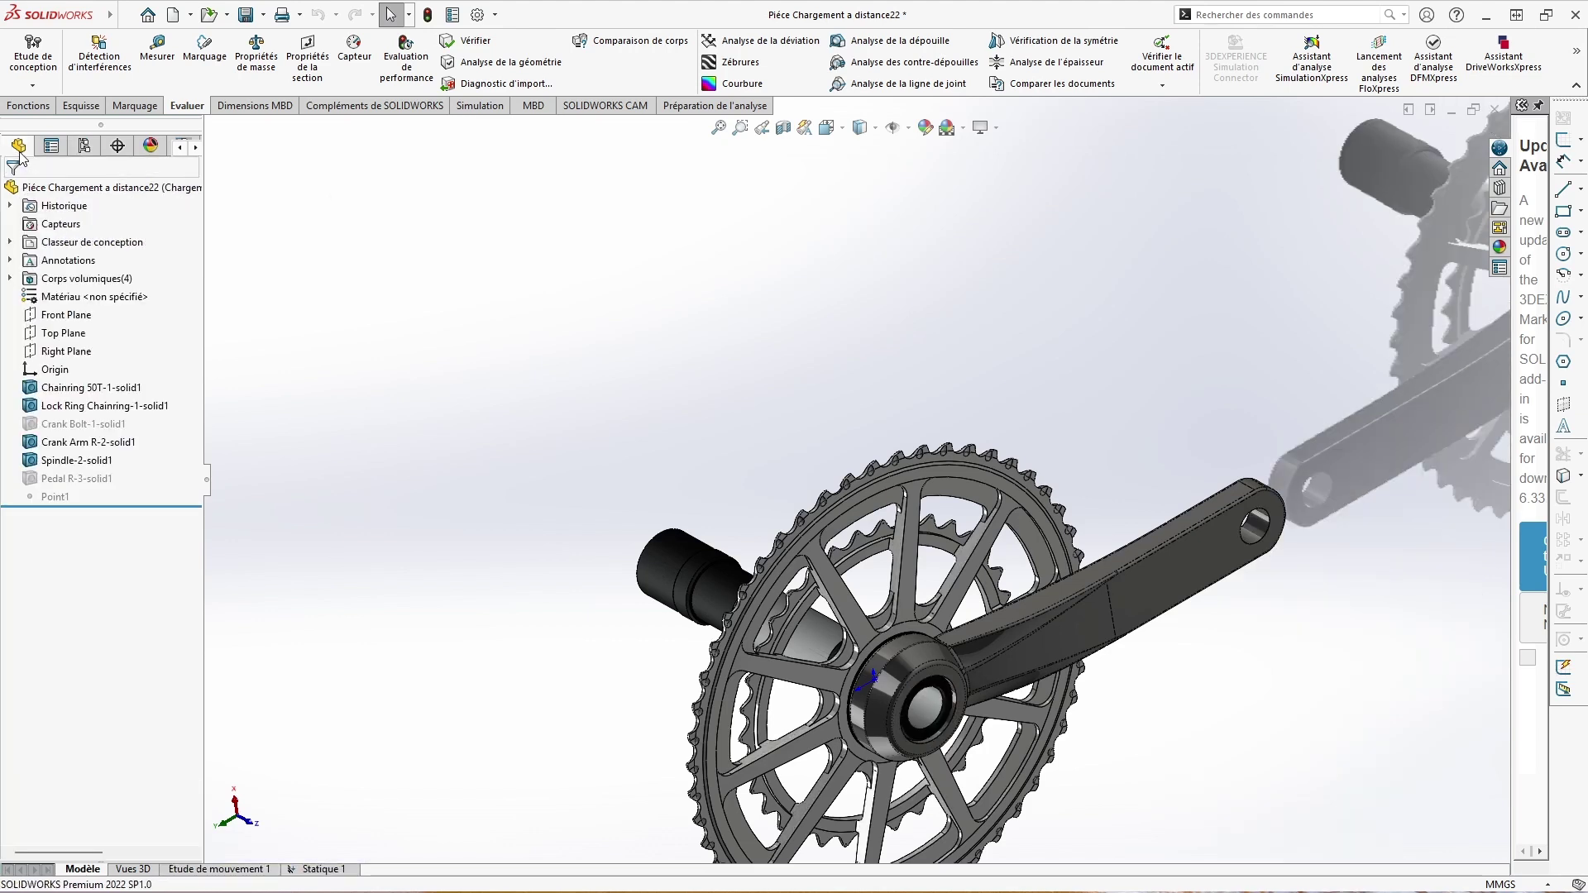
Step: Create a new static simulation study for the active configuration
left_click(474, 107)
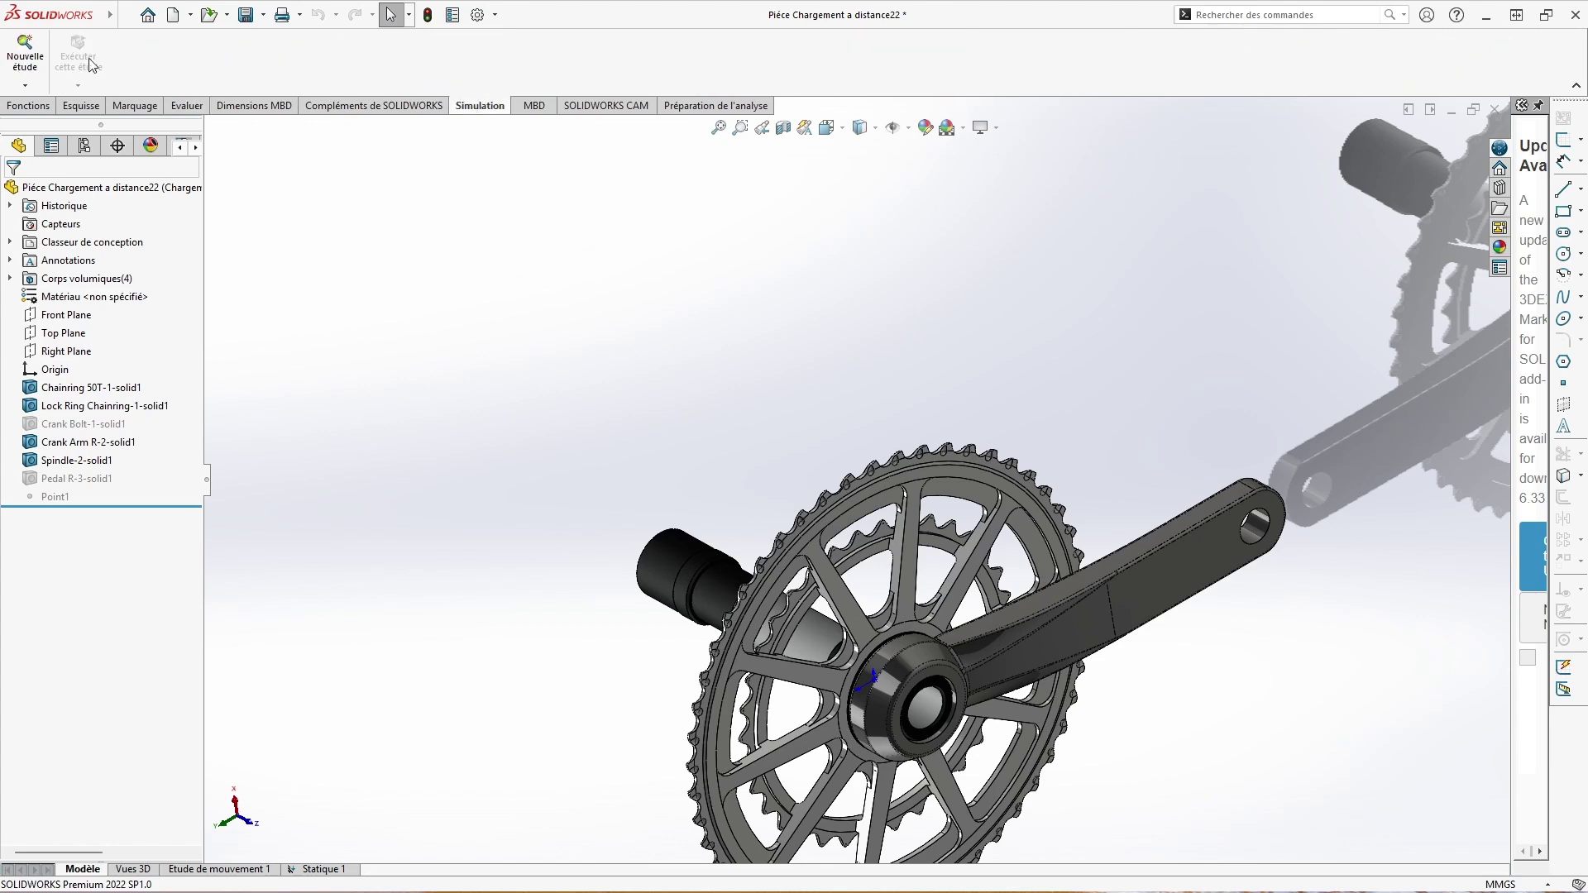
left_click(29, 81)
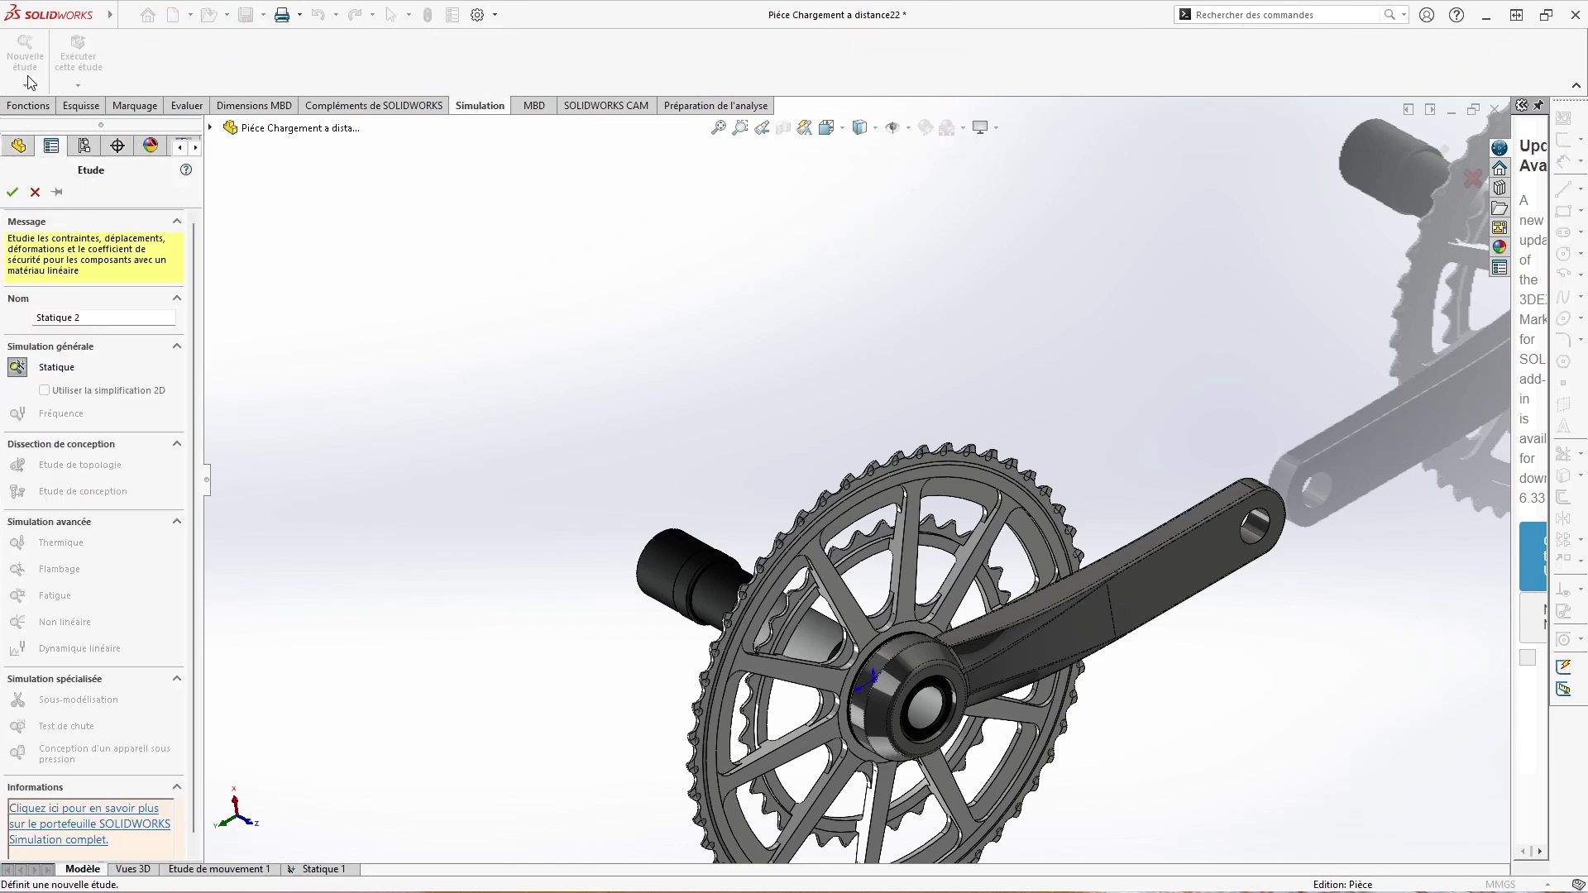
left_click(12, 193)
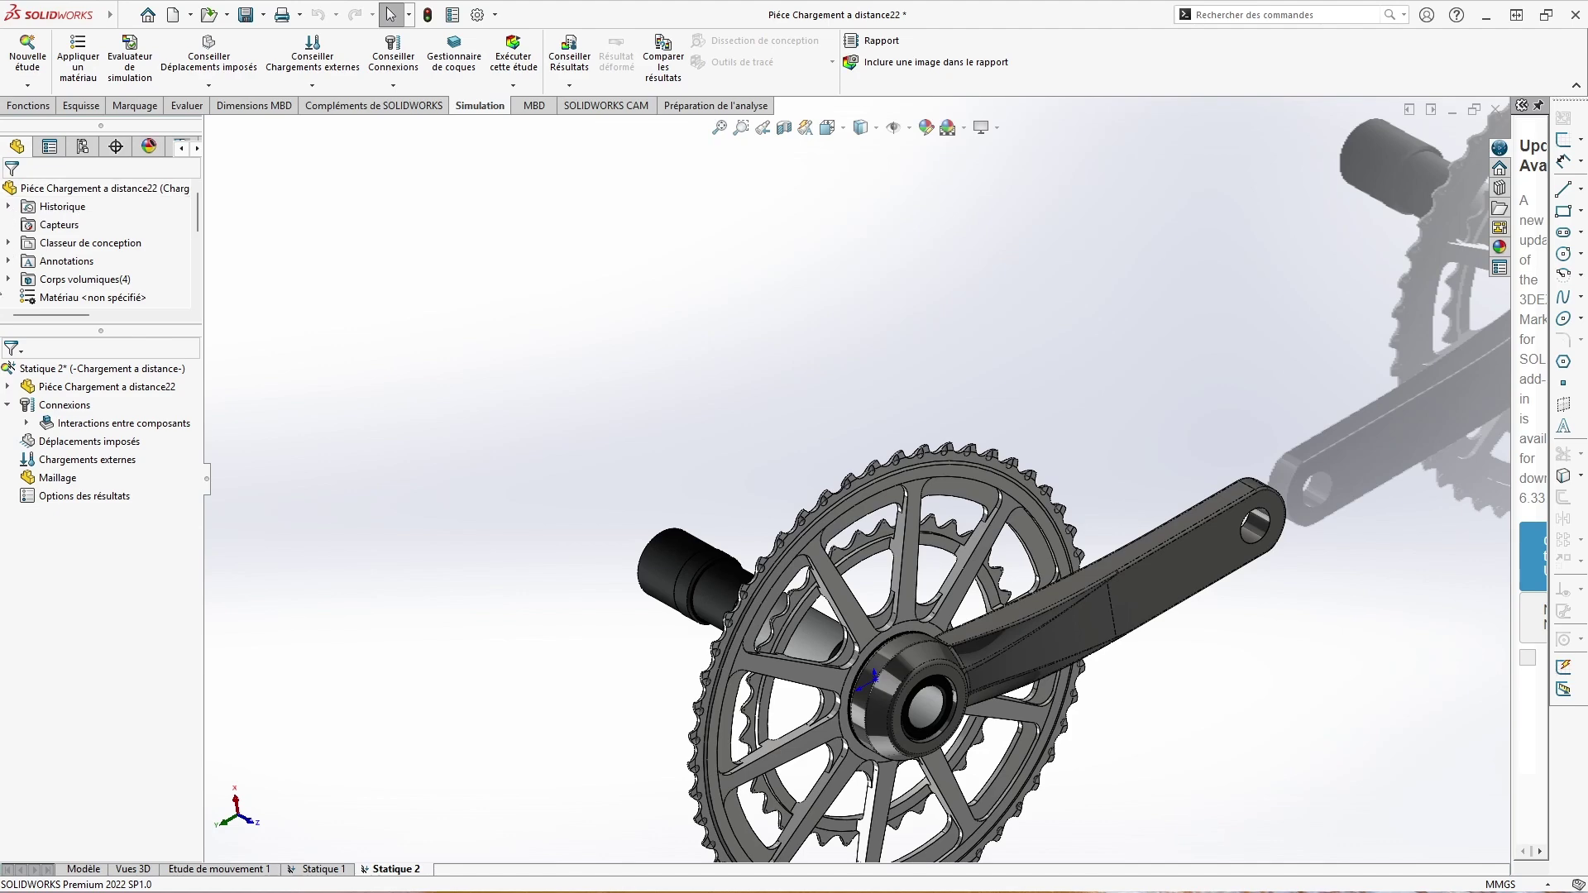
Step: Find the aluminium alloy Alliage 1060 in the material library and apply it to all bodies in the study
left_click(82, 388)
right_click(83, 394)
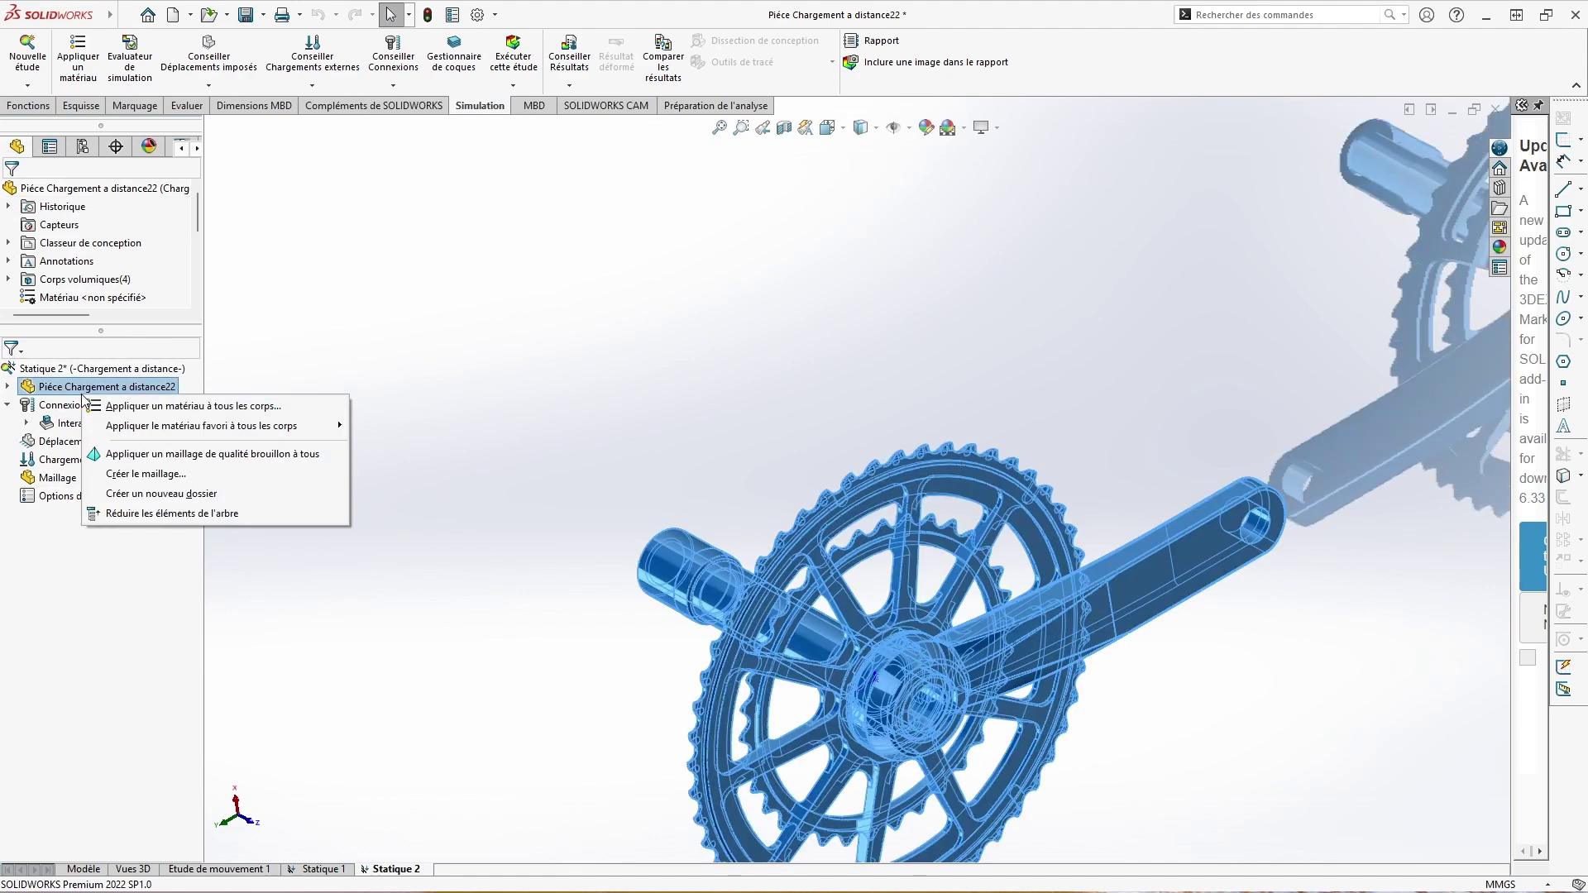
key("Escape")
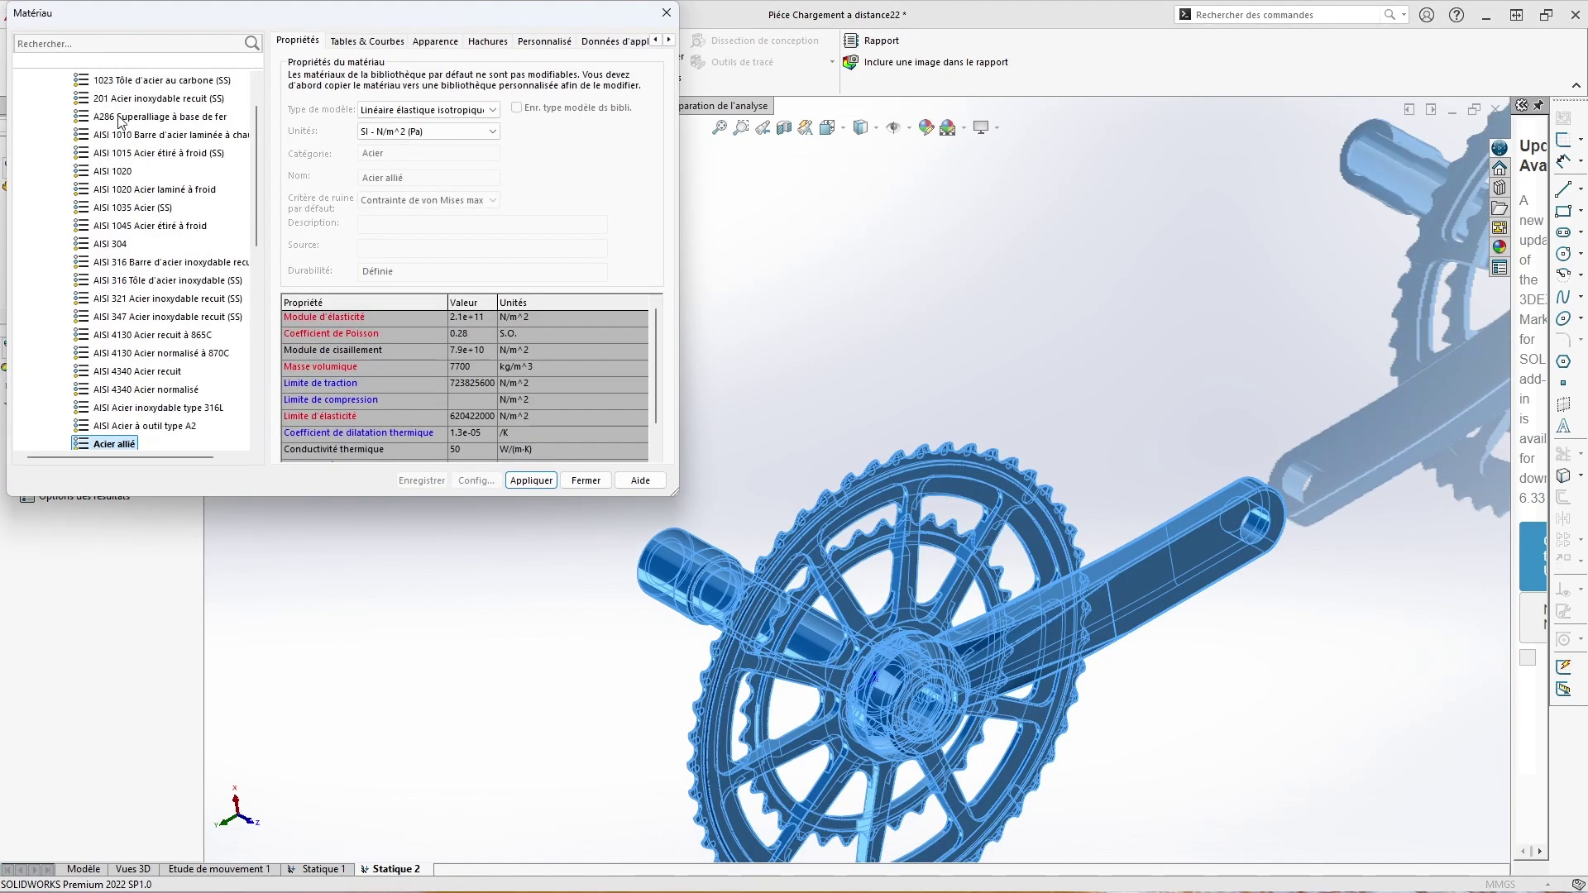
left_click(109, 45)
type("alli")
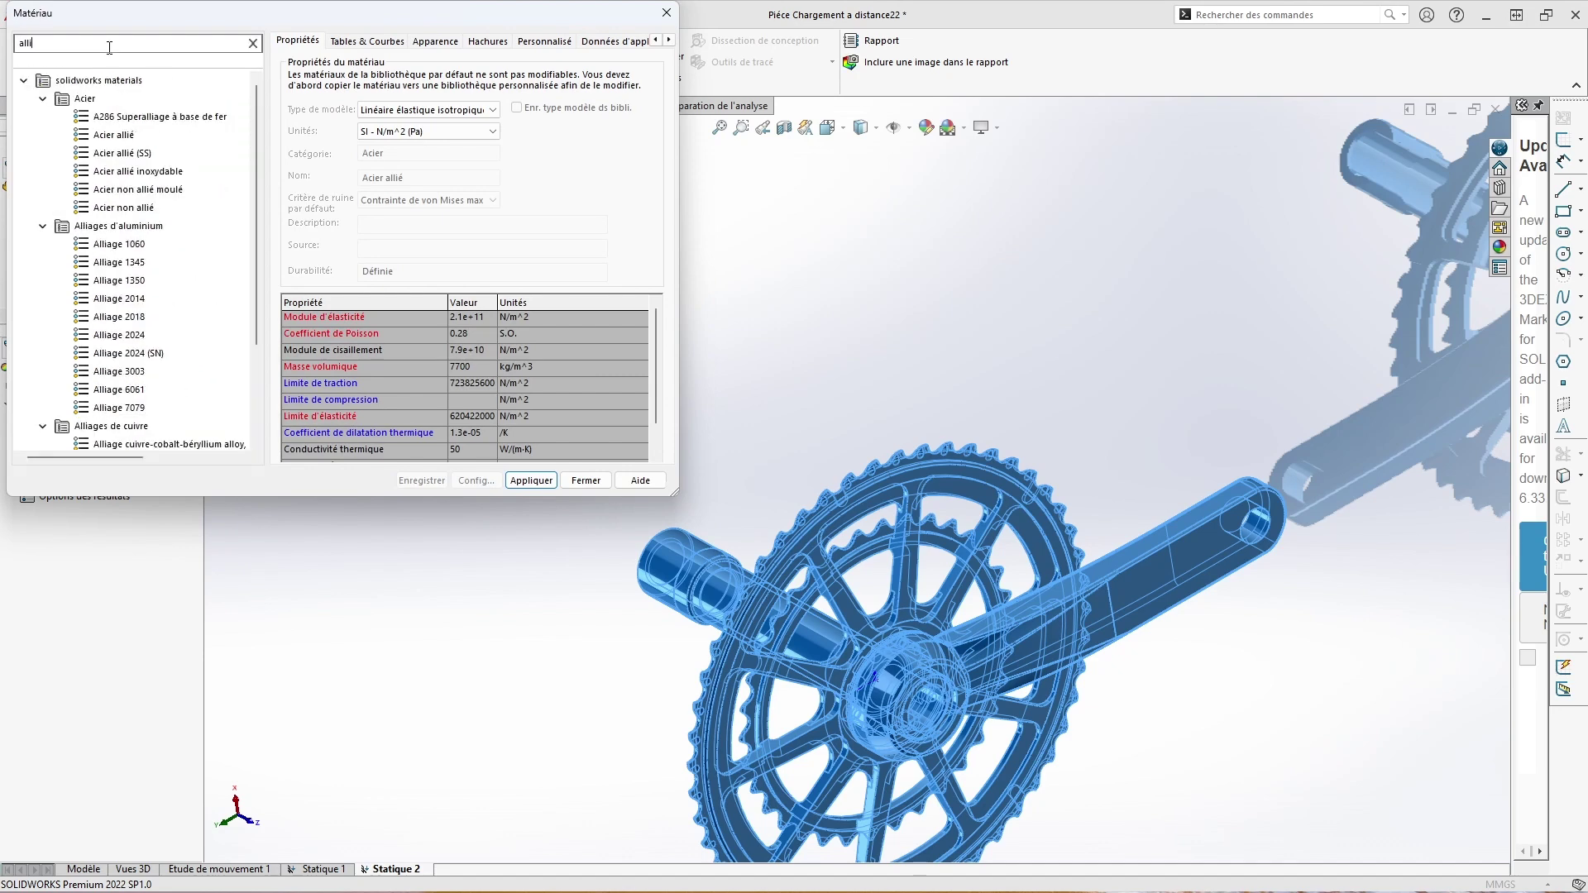
type("a")
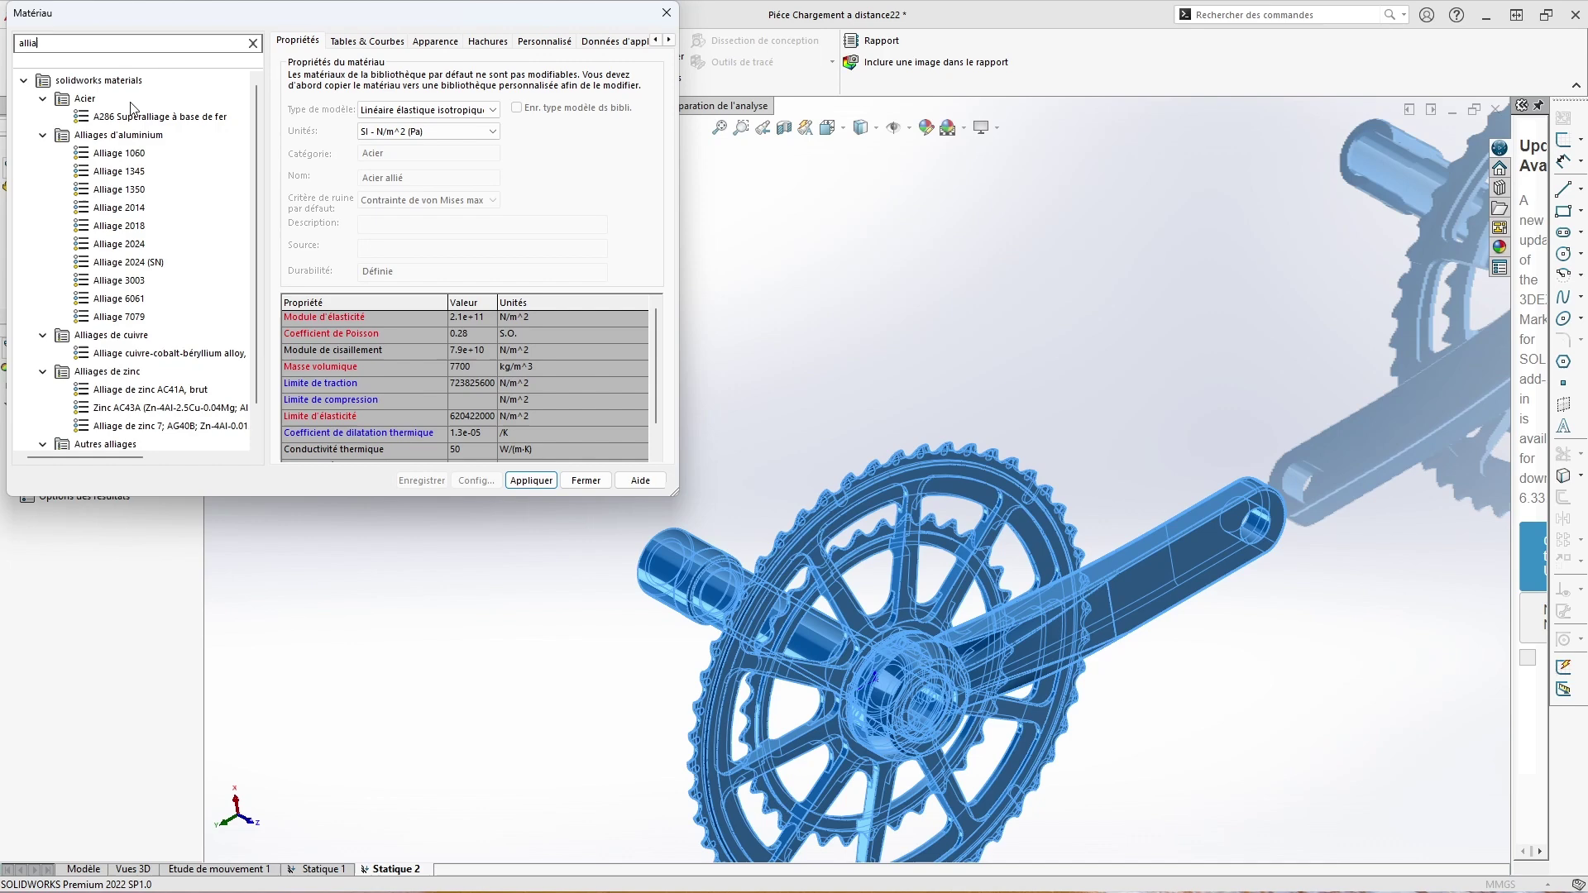
left_click(133, 154)
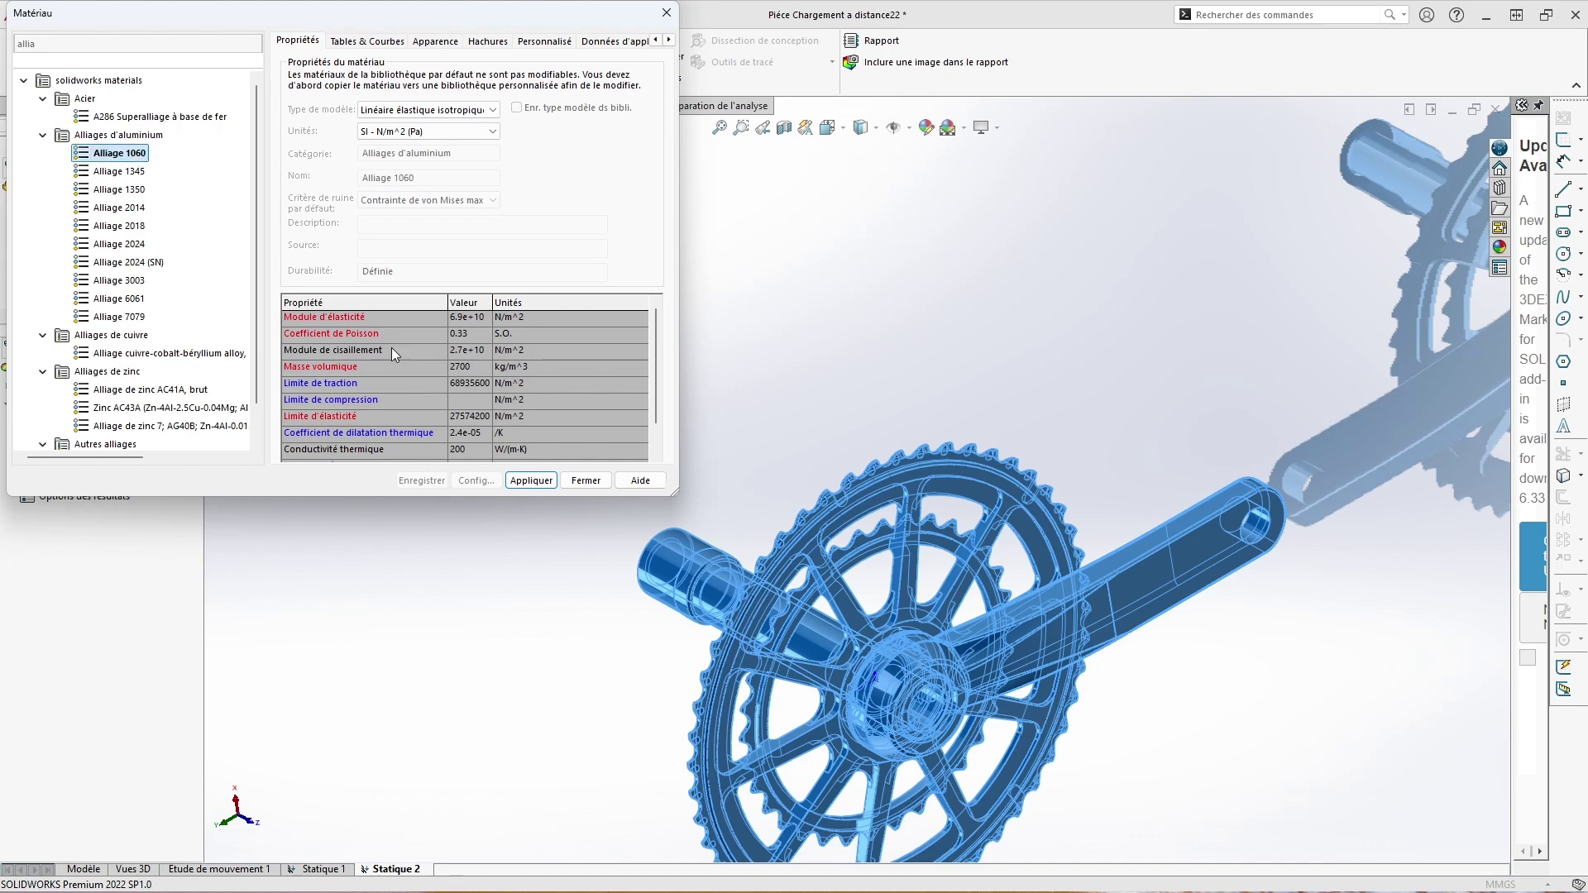
left_click(534, 483)
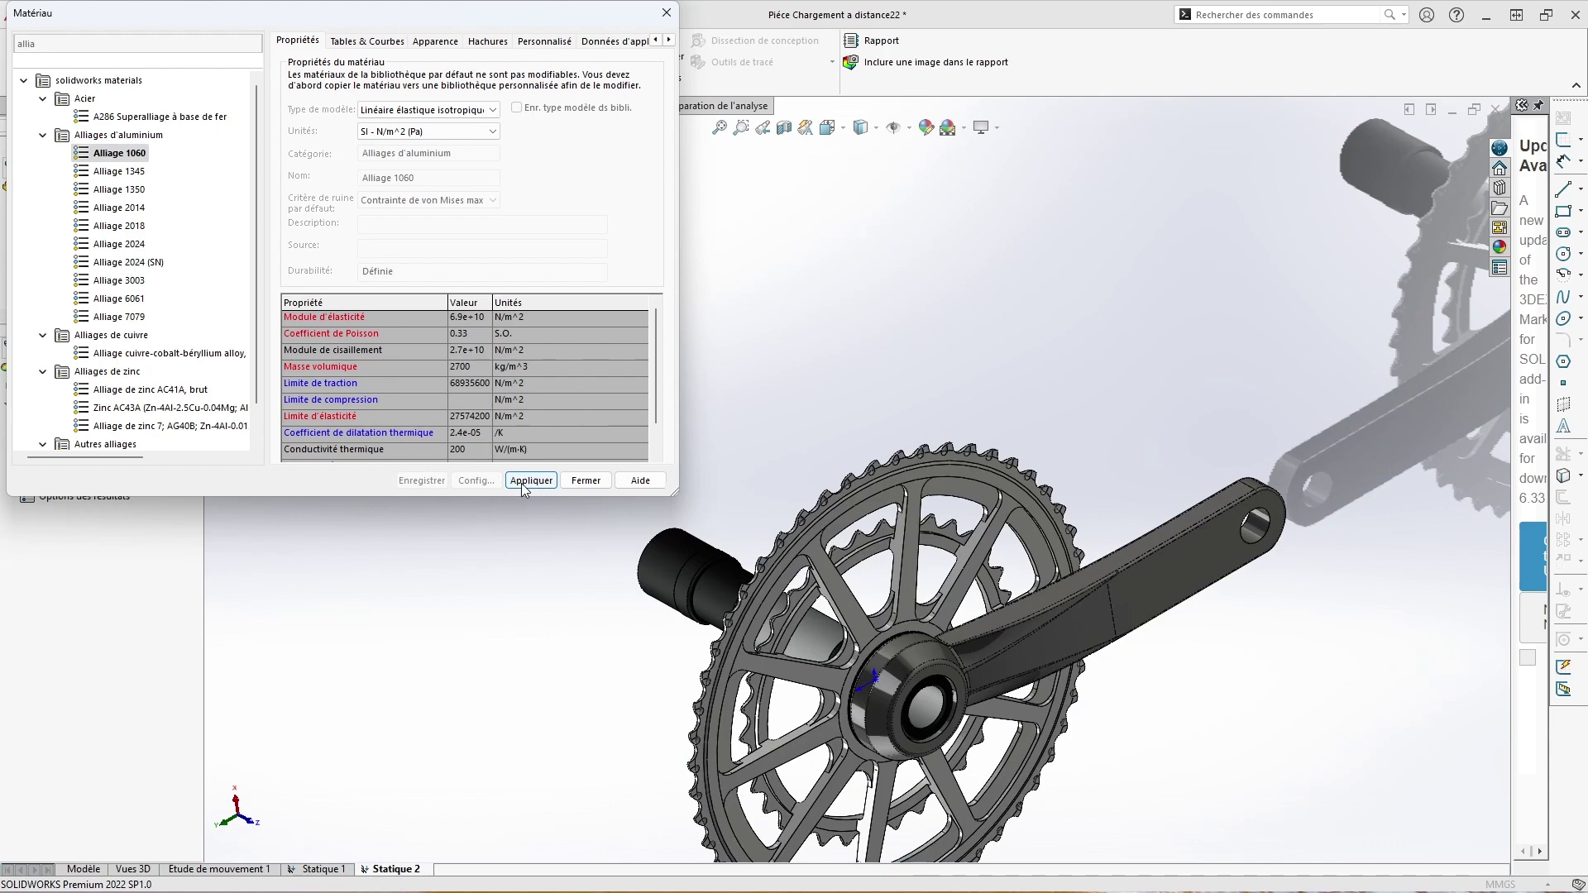
left_click(584, 481)
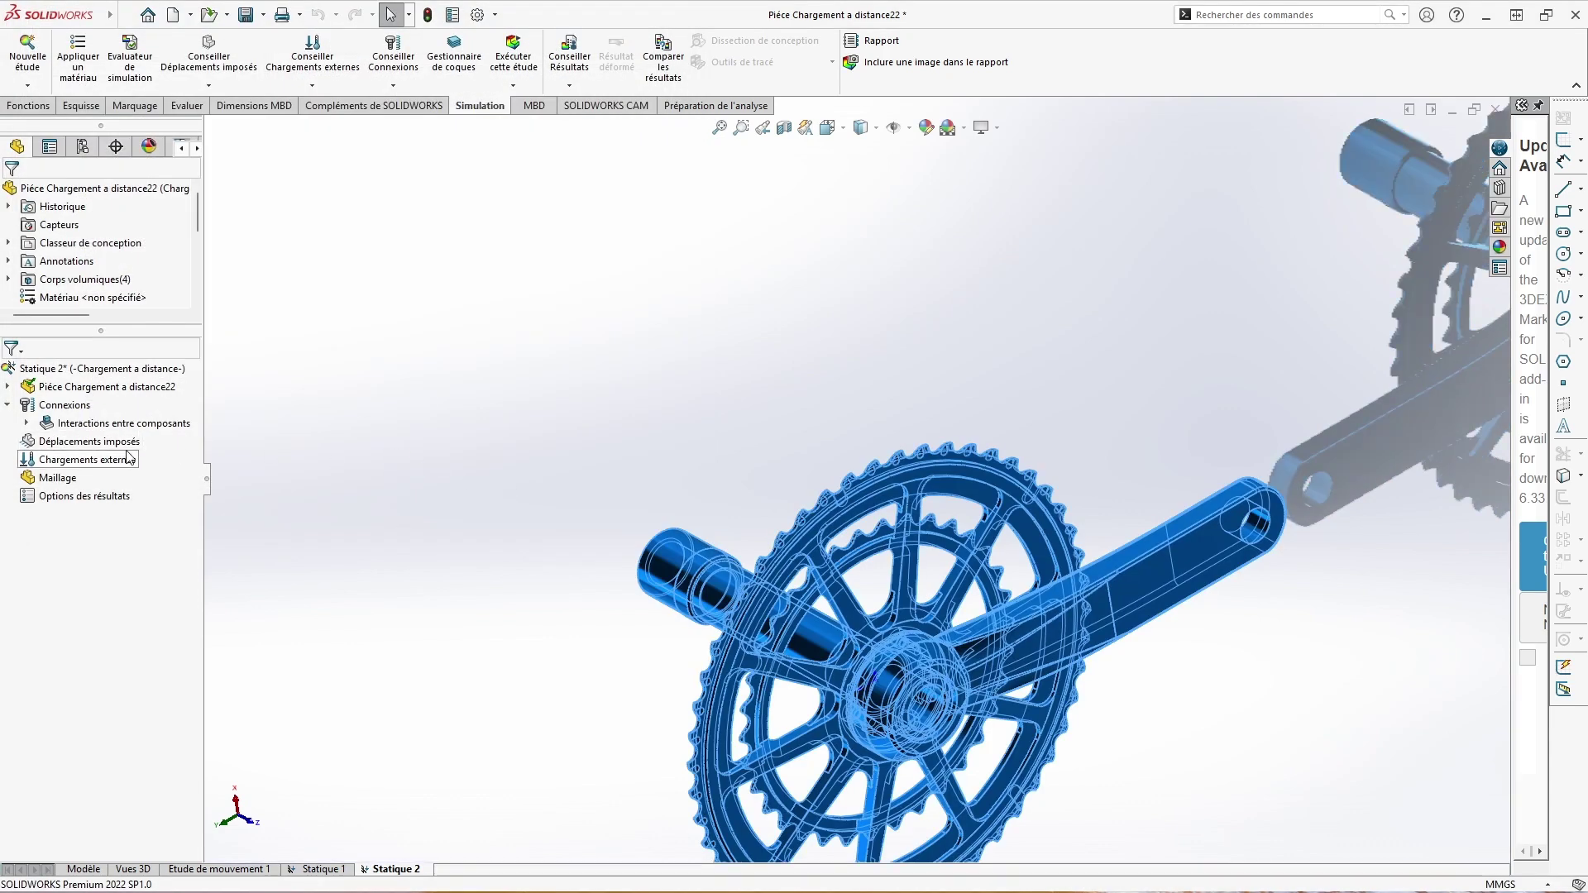
left_click(257, 469)
Step: Start a fixed geometry fixture and select the two flank faces on each of three adjacent teeth of the large chainring
right_click(112, 442)
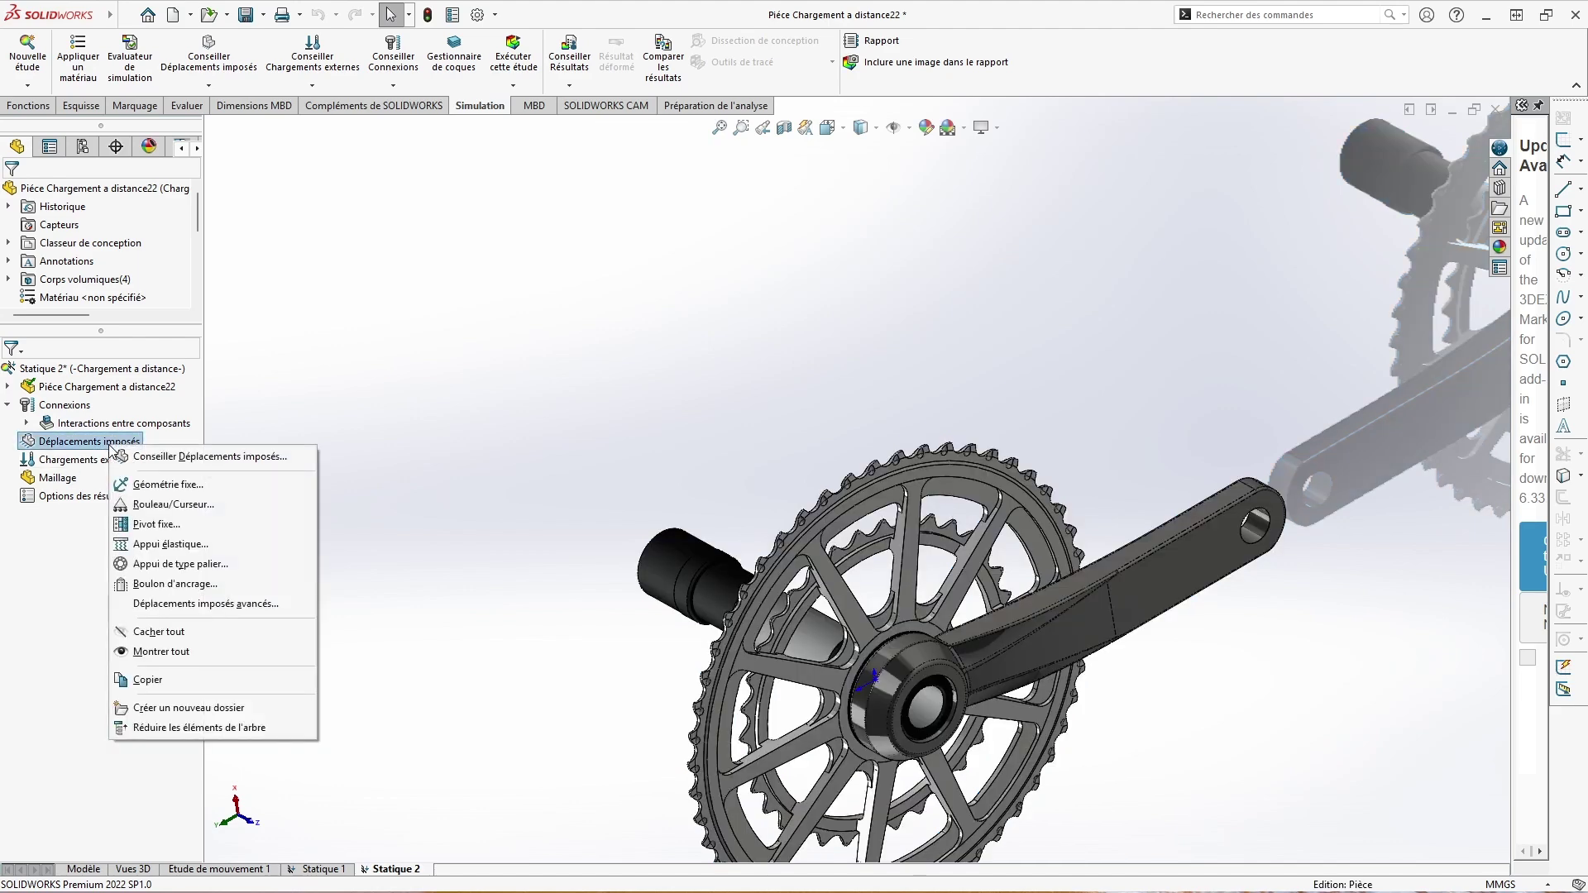
left_click(159, 491)
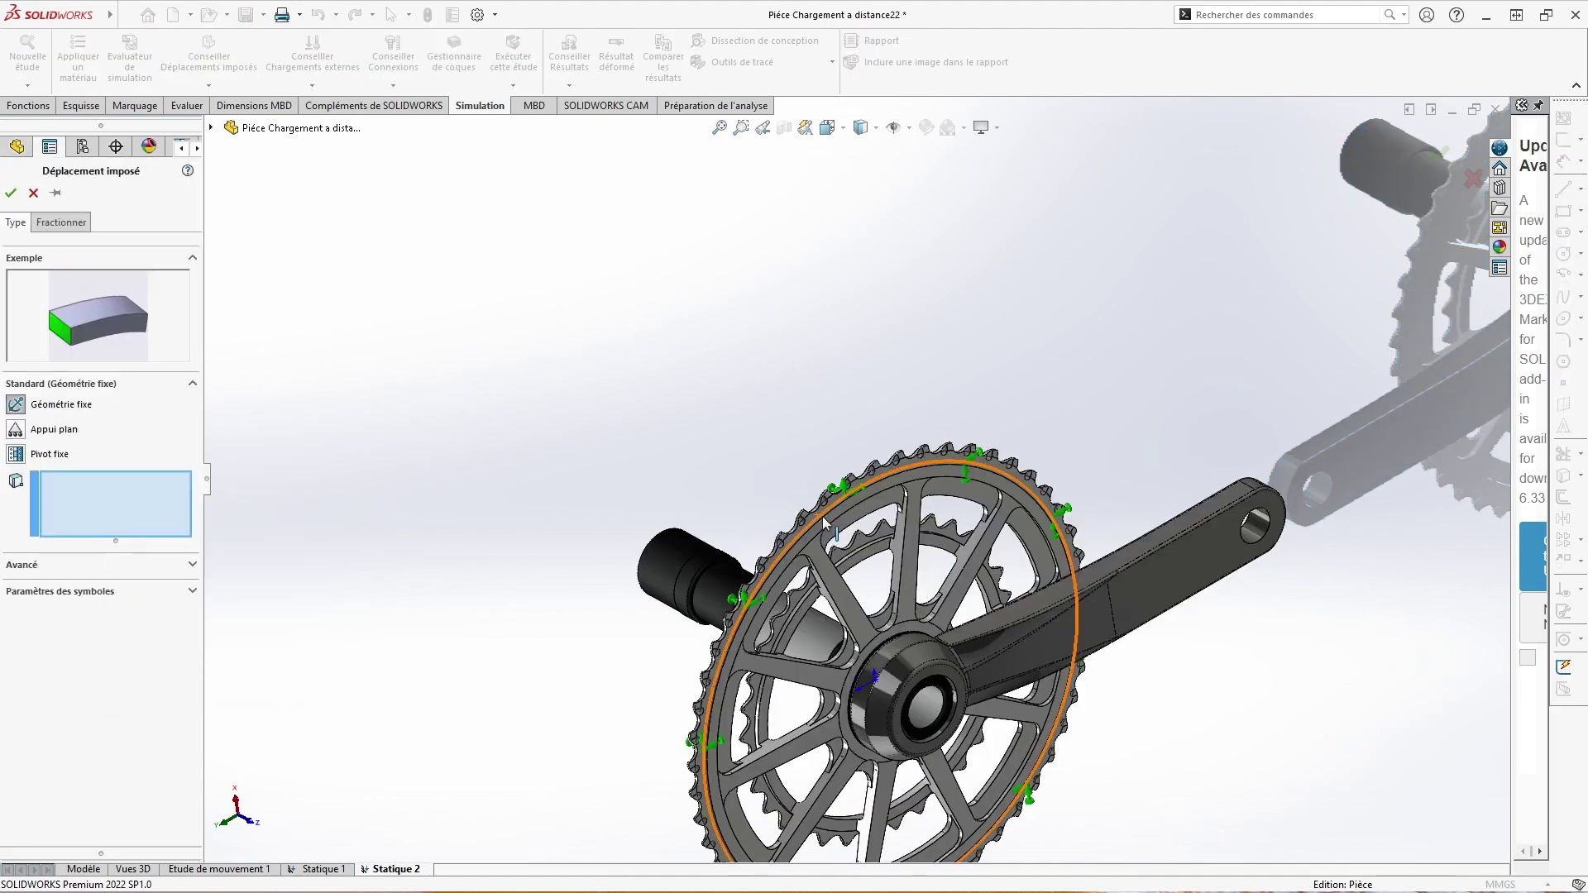
scroll(821, 526, "down", 5)
scroll(784, 507, "down", 5)
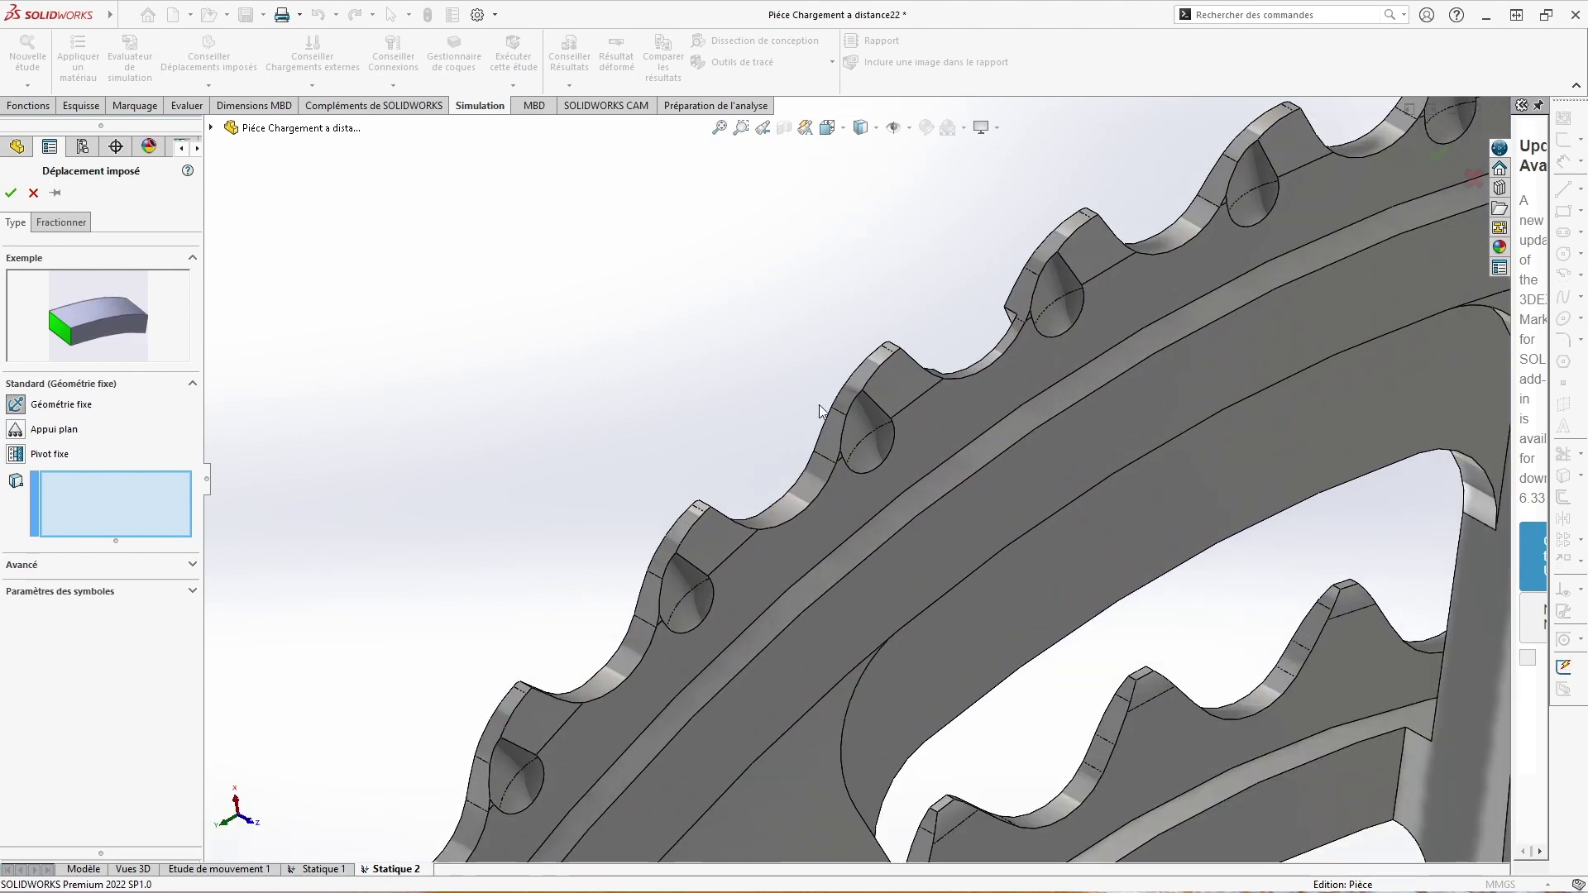
left_click(854, 393)
left_click(831, 447)
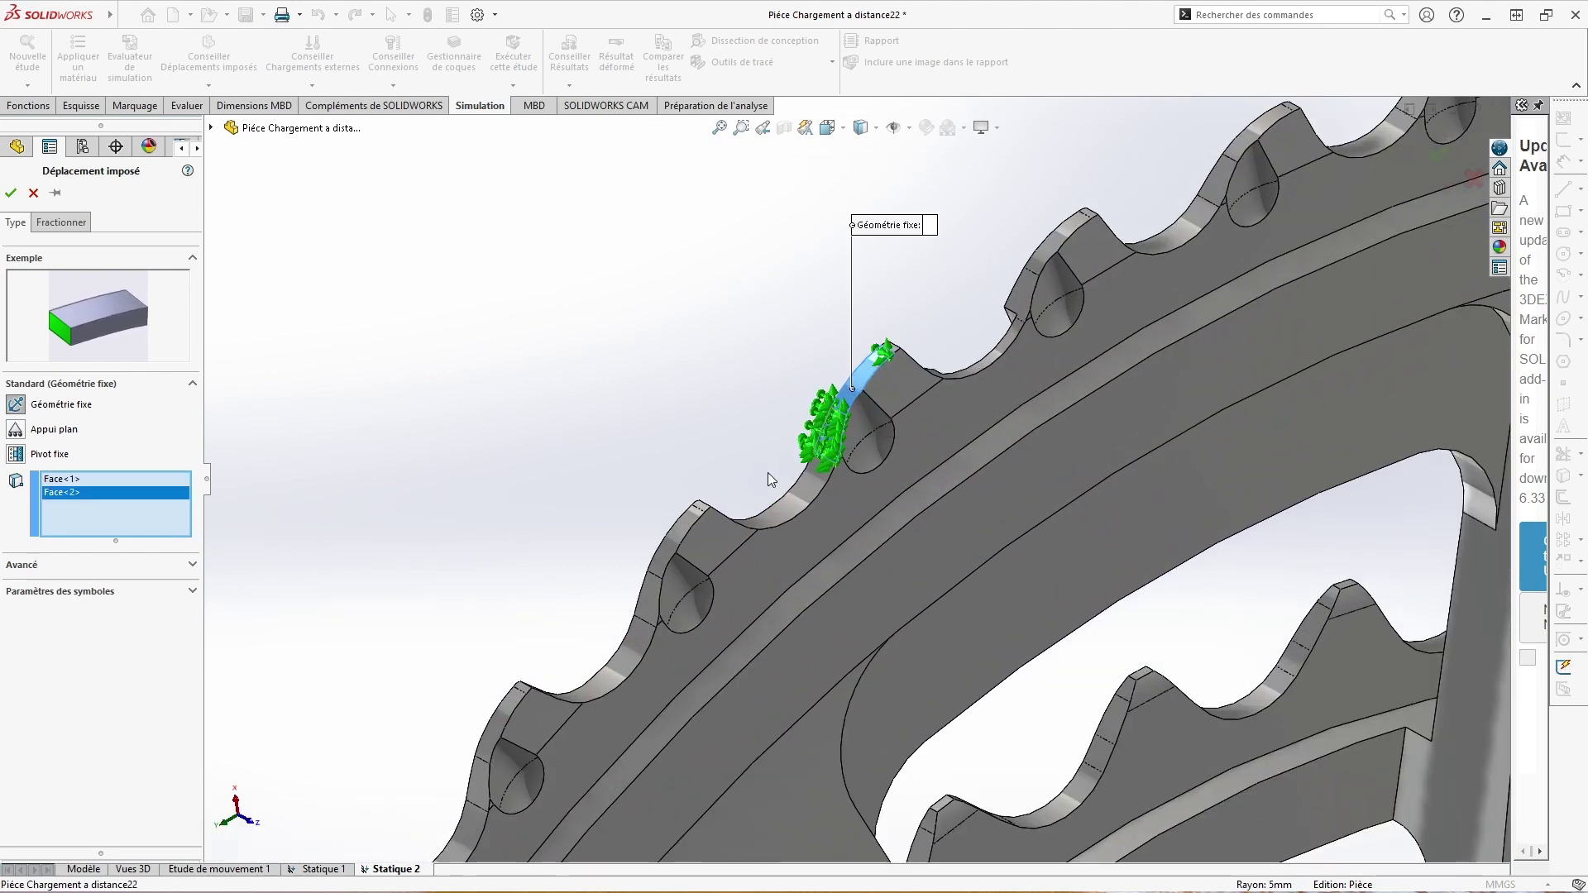
left_click(669, 548)
left_click(626, 651)
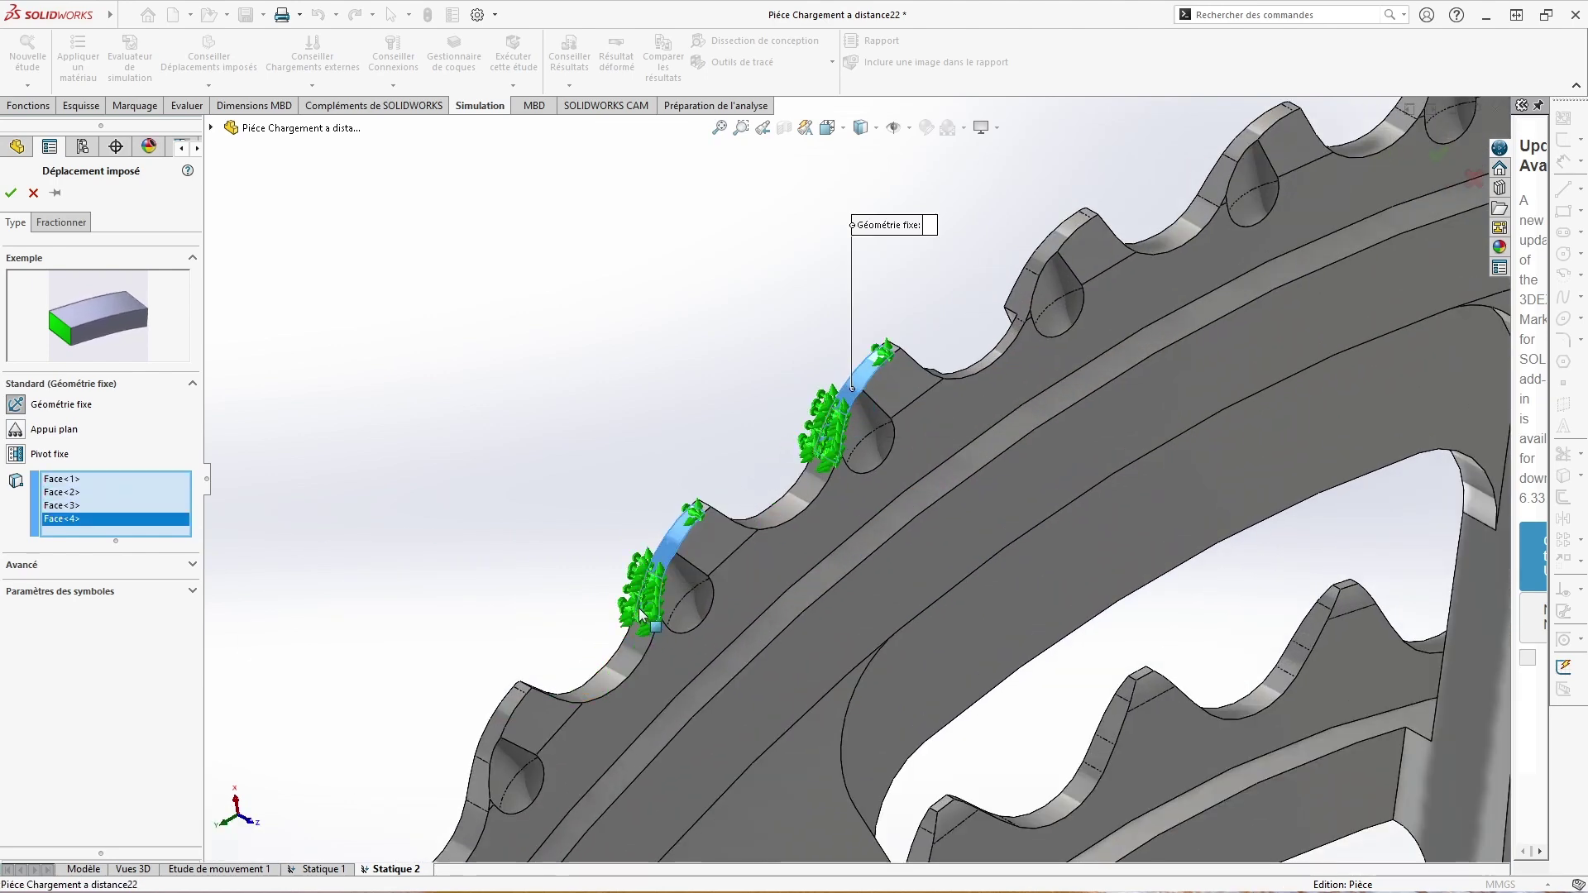
left_click(502, 722)
left_click(479, 765)
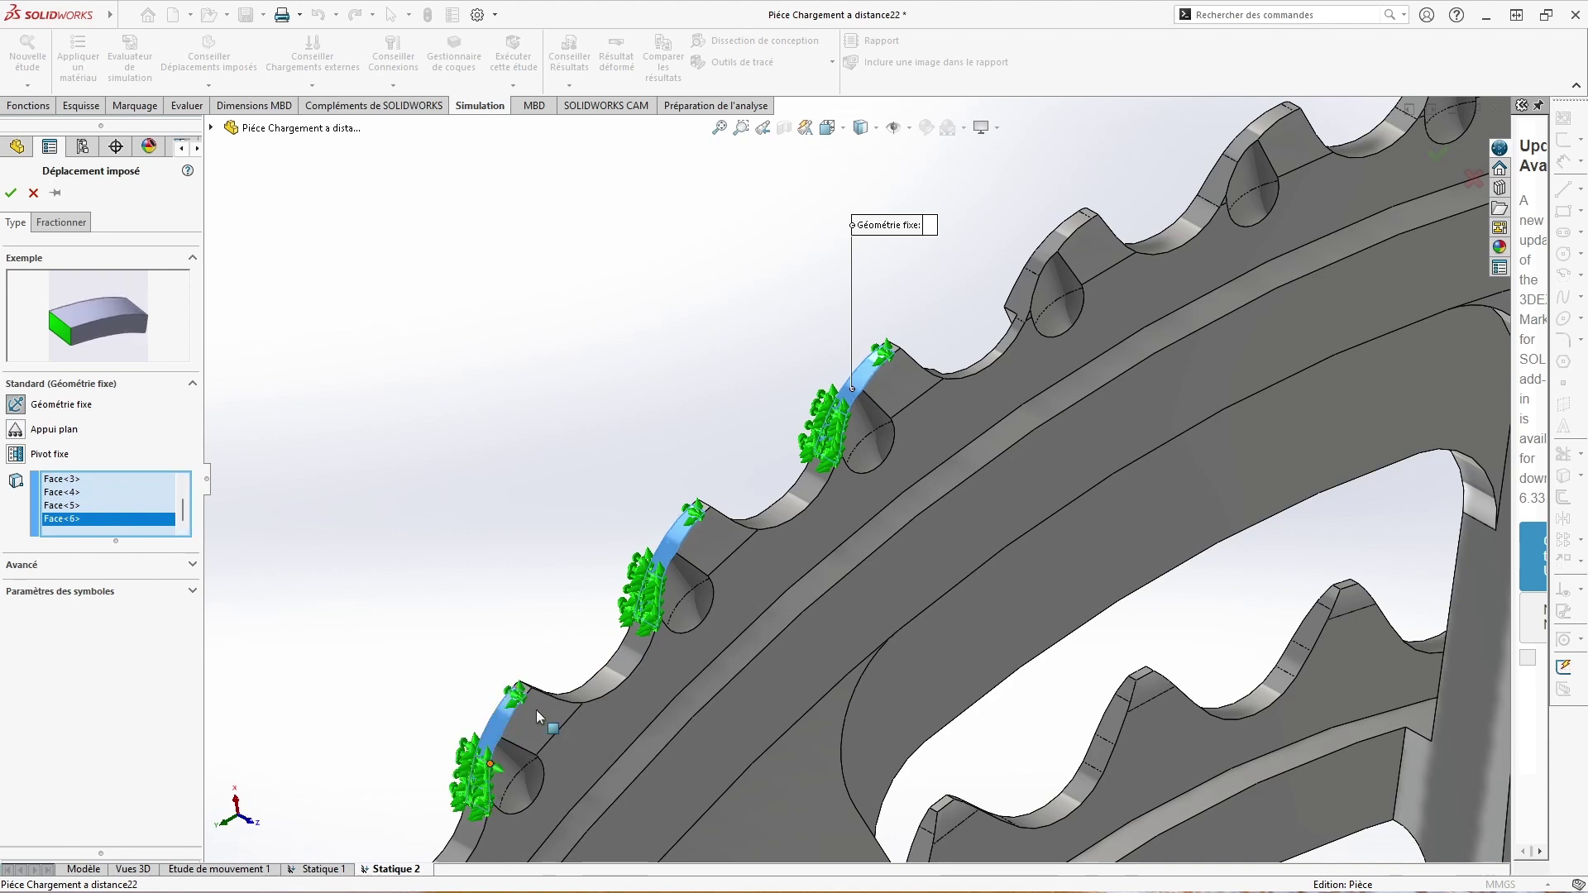
Step: Add the two flank faces on each of the next three chainring teeth and create the fixed geometry fixture
left_click(1030, 285)
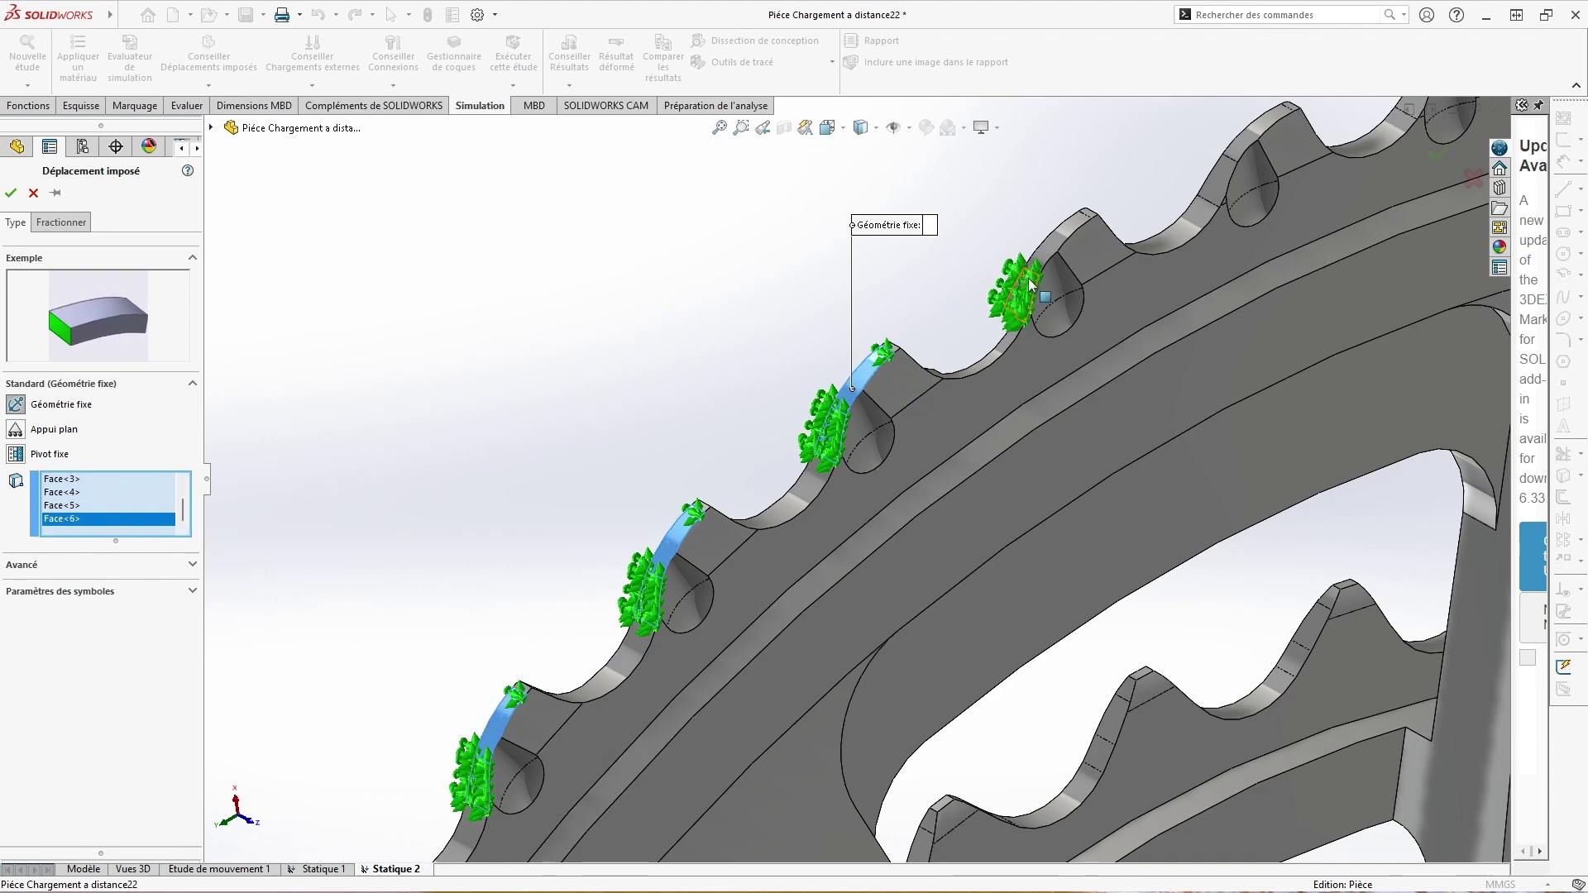
left_click(1055, 244)
left_click(1216, 175)
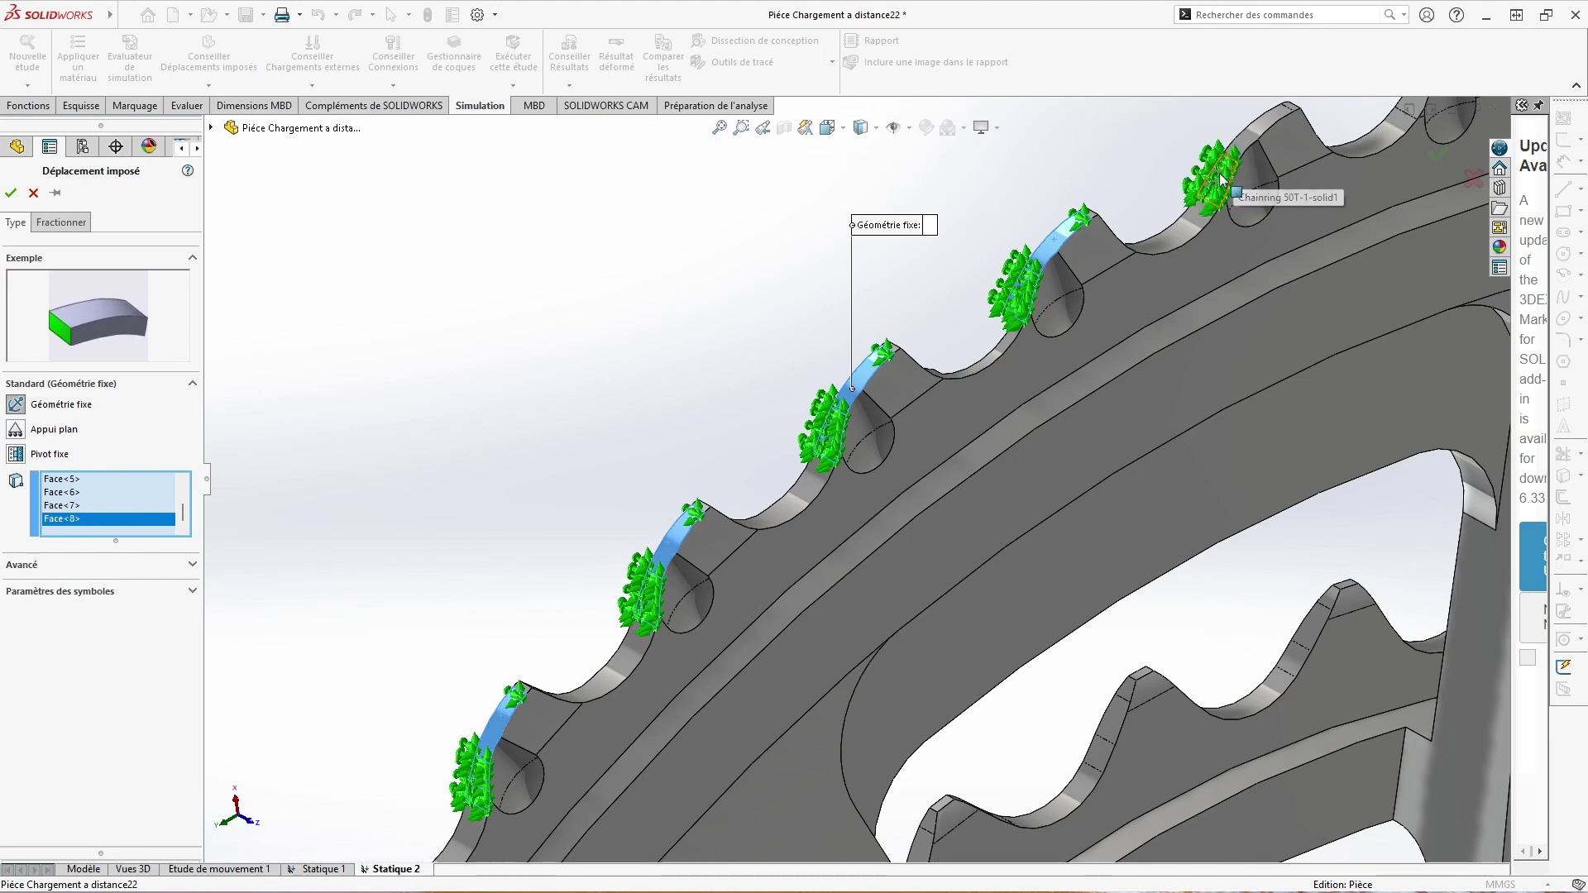
left_click(1255, 136)
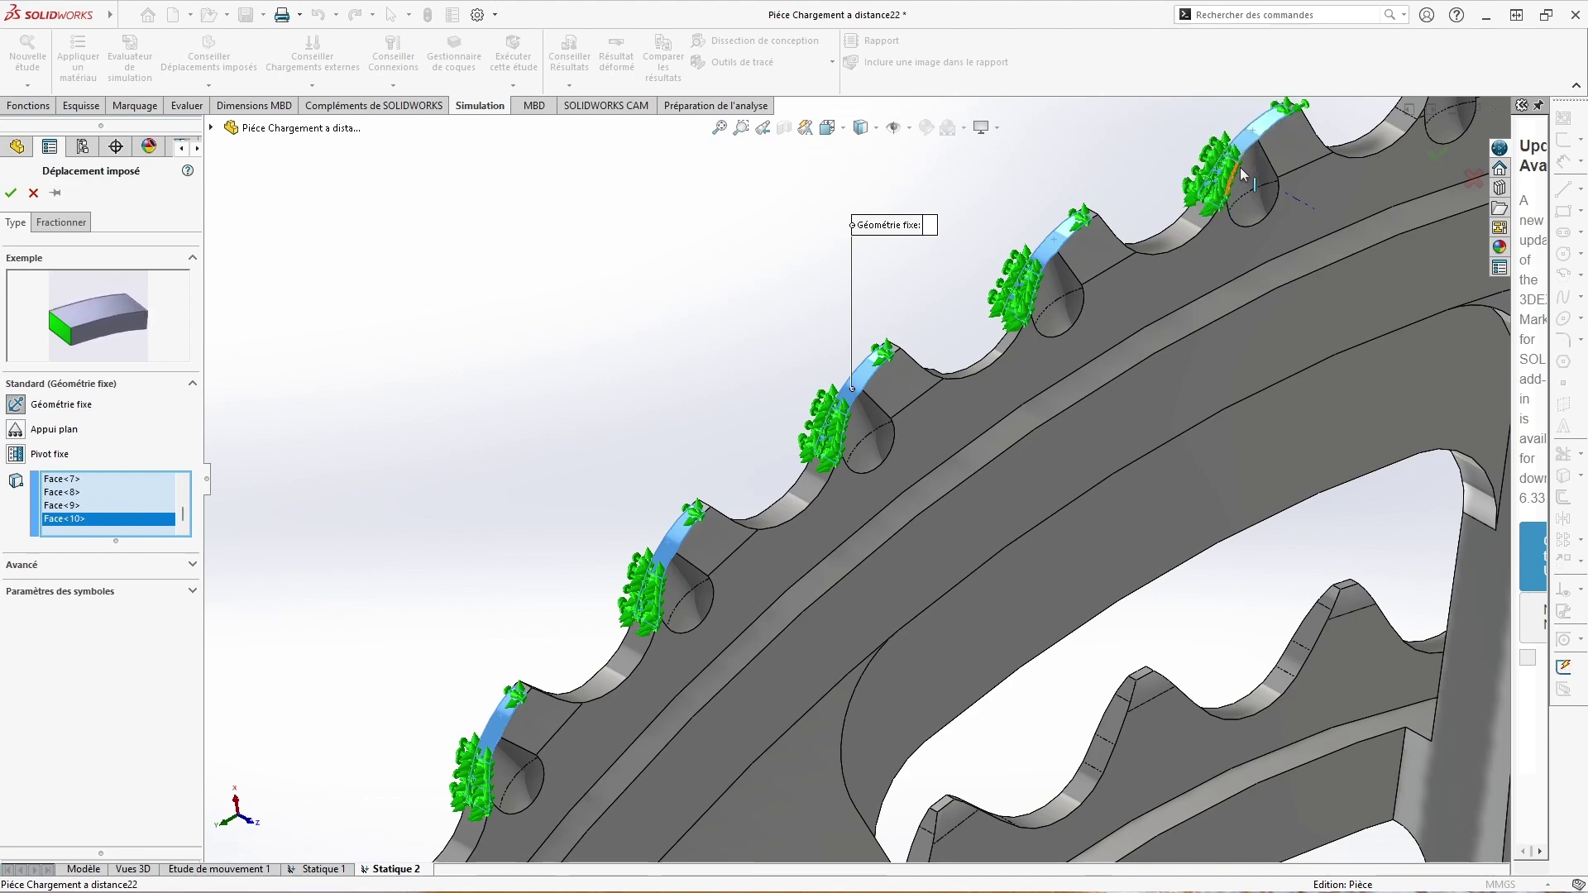
key("z")
scroll(1266, 177, "down", 1)
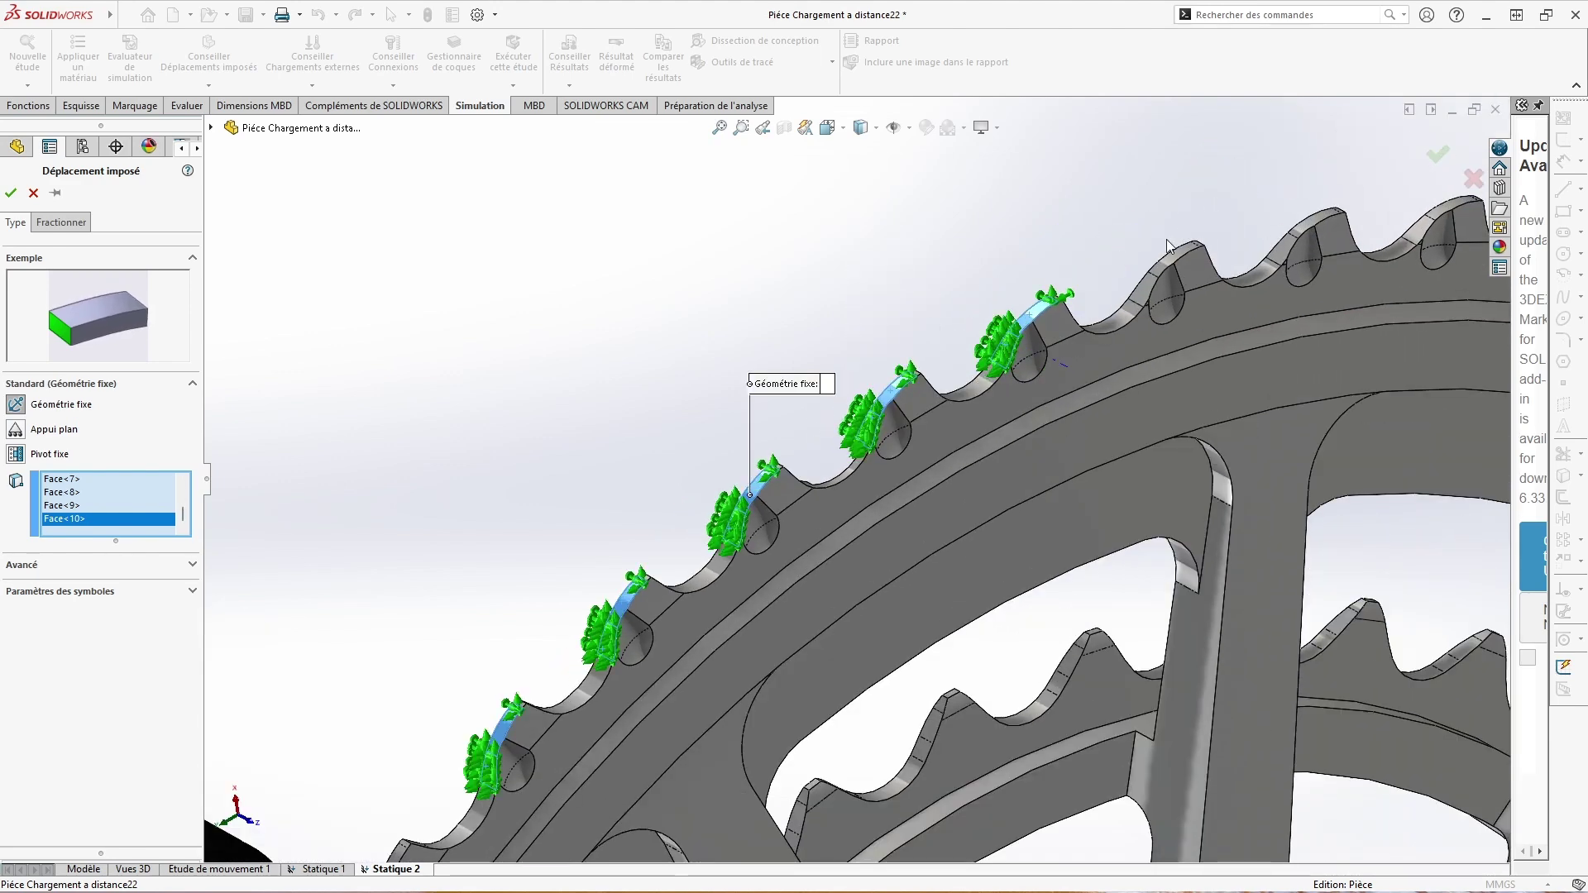
scroll(1152, 281, "down", 5)
left_click(860, 534)
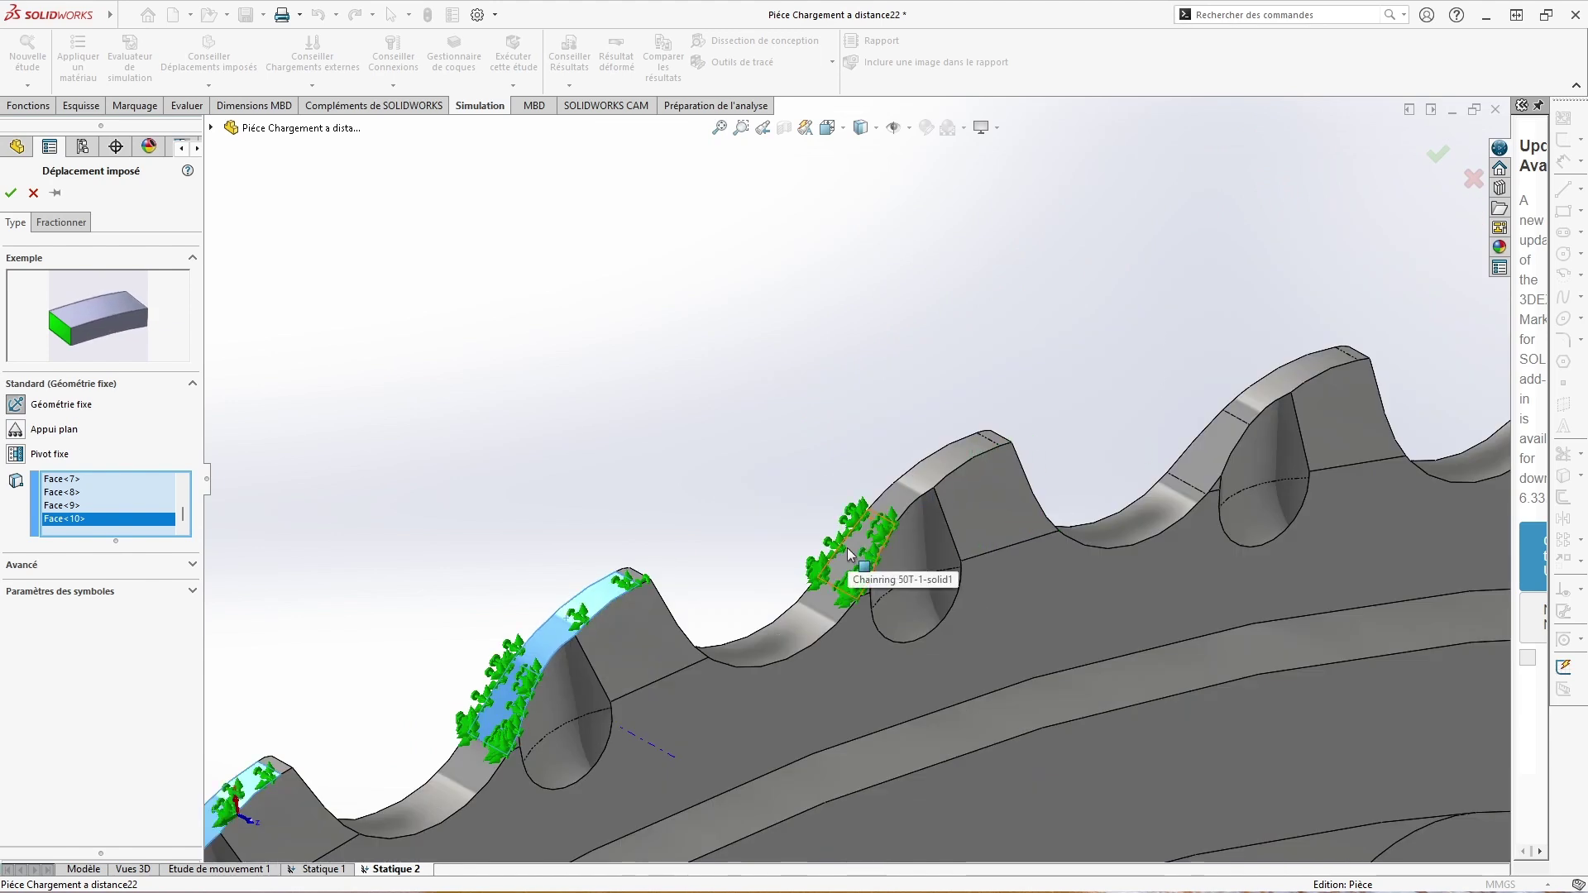
left_click(937, 480)
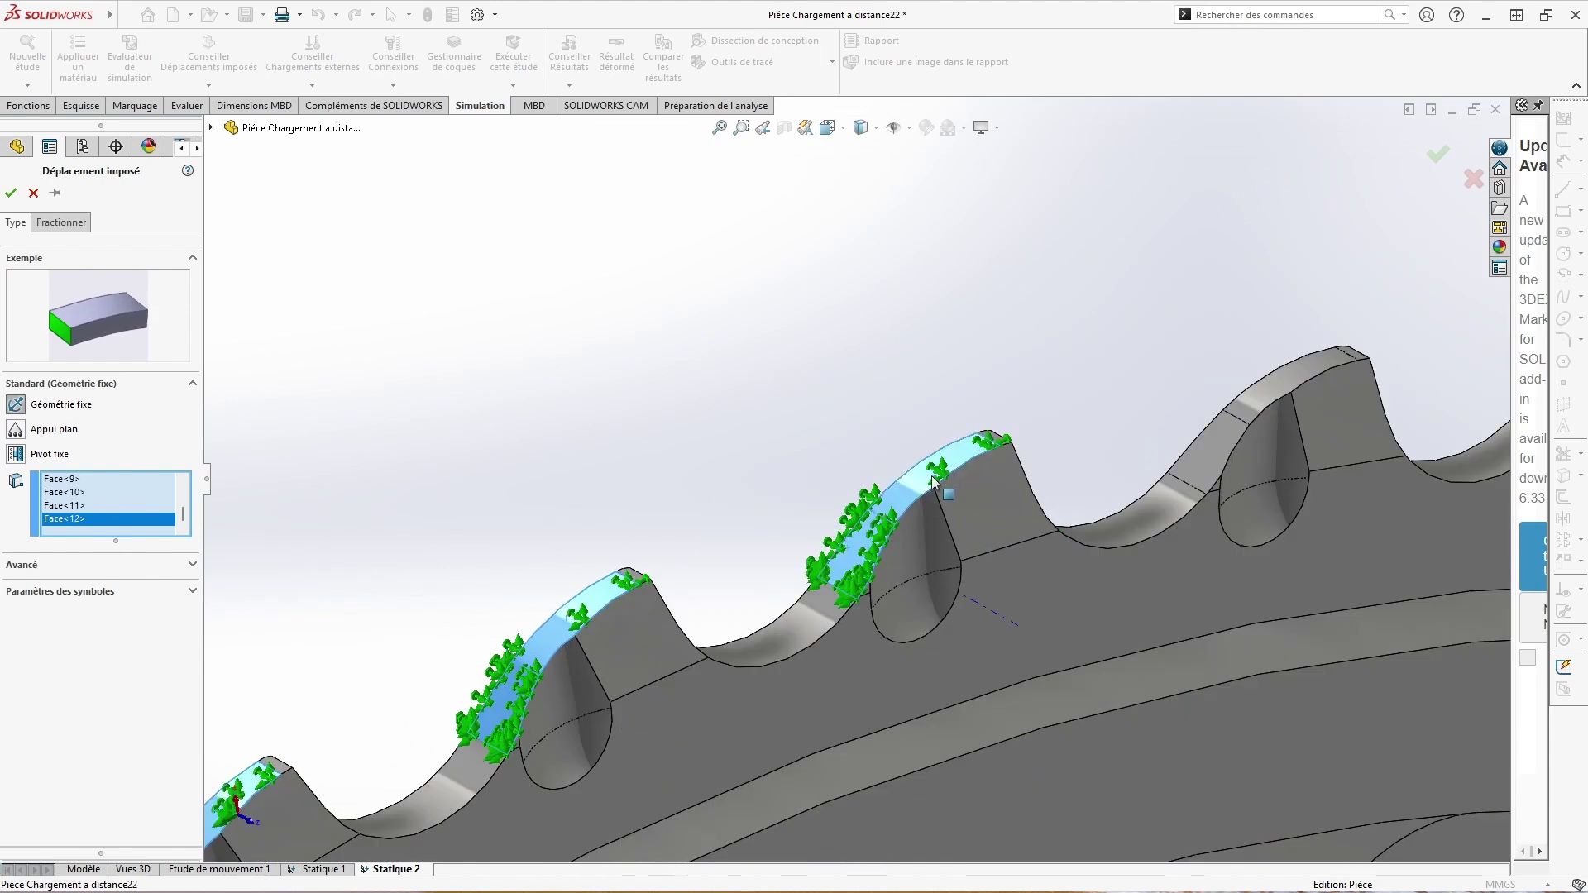
left_click(11, 192)
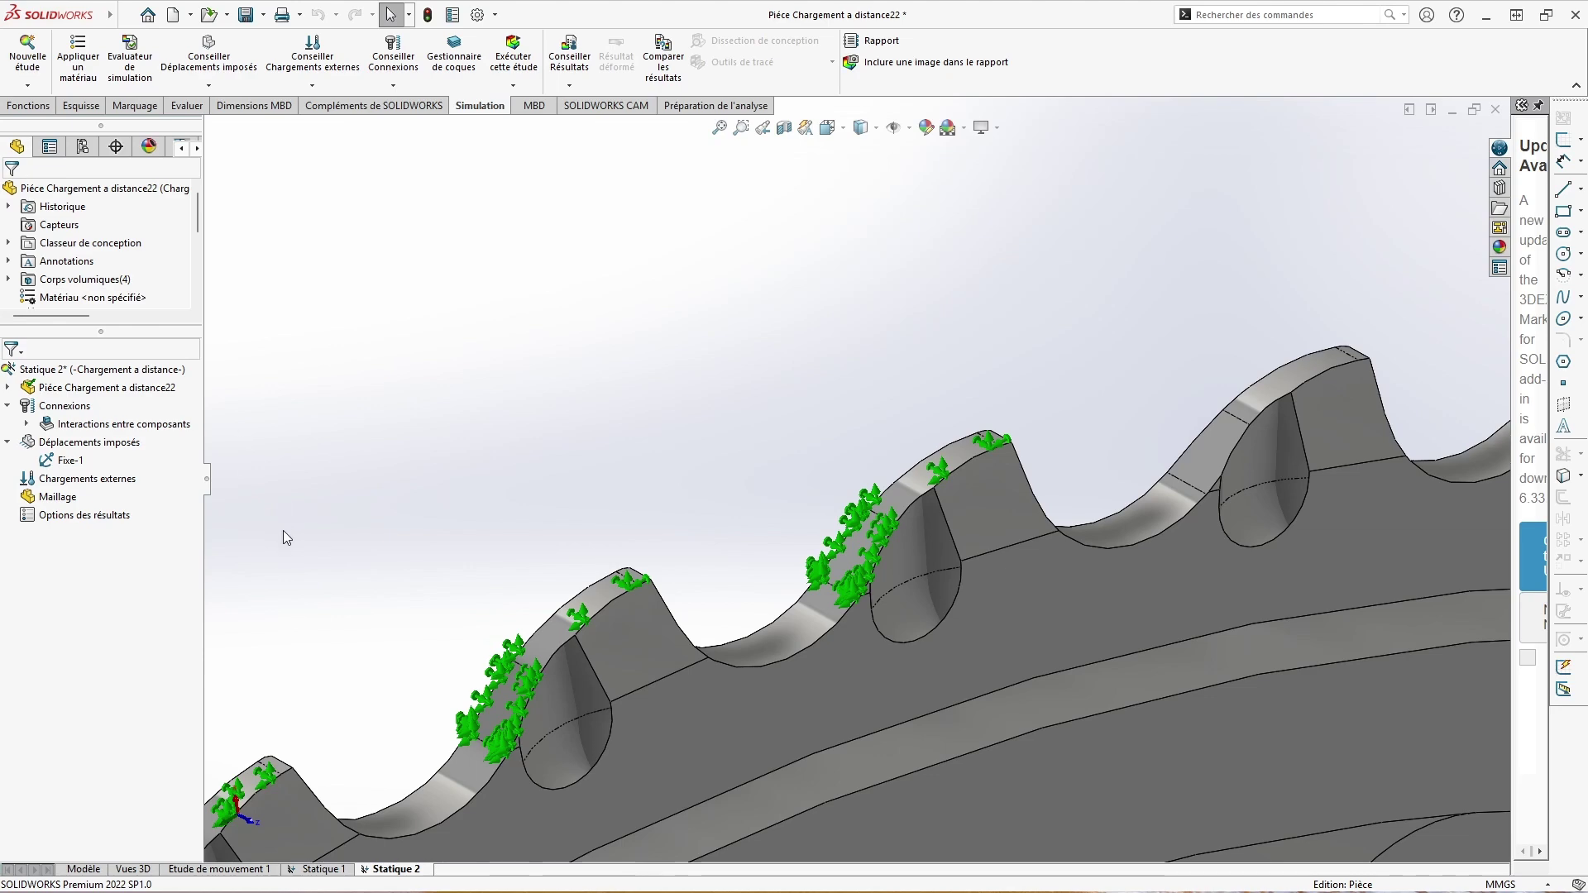
Step: Start an advanced fixture on cylindrical faces and select the three coaxial cylindrical faces along the crank spindle
scroll(325, 548, "up", 6)
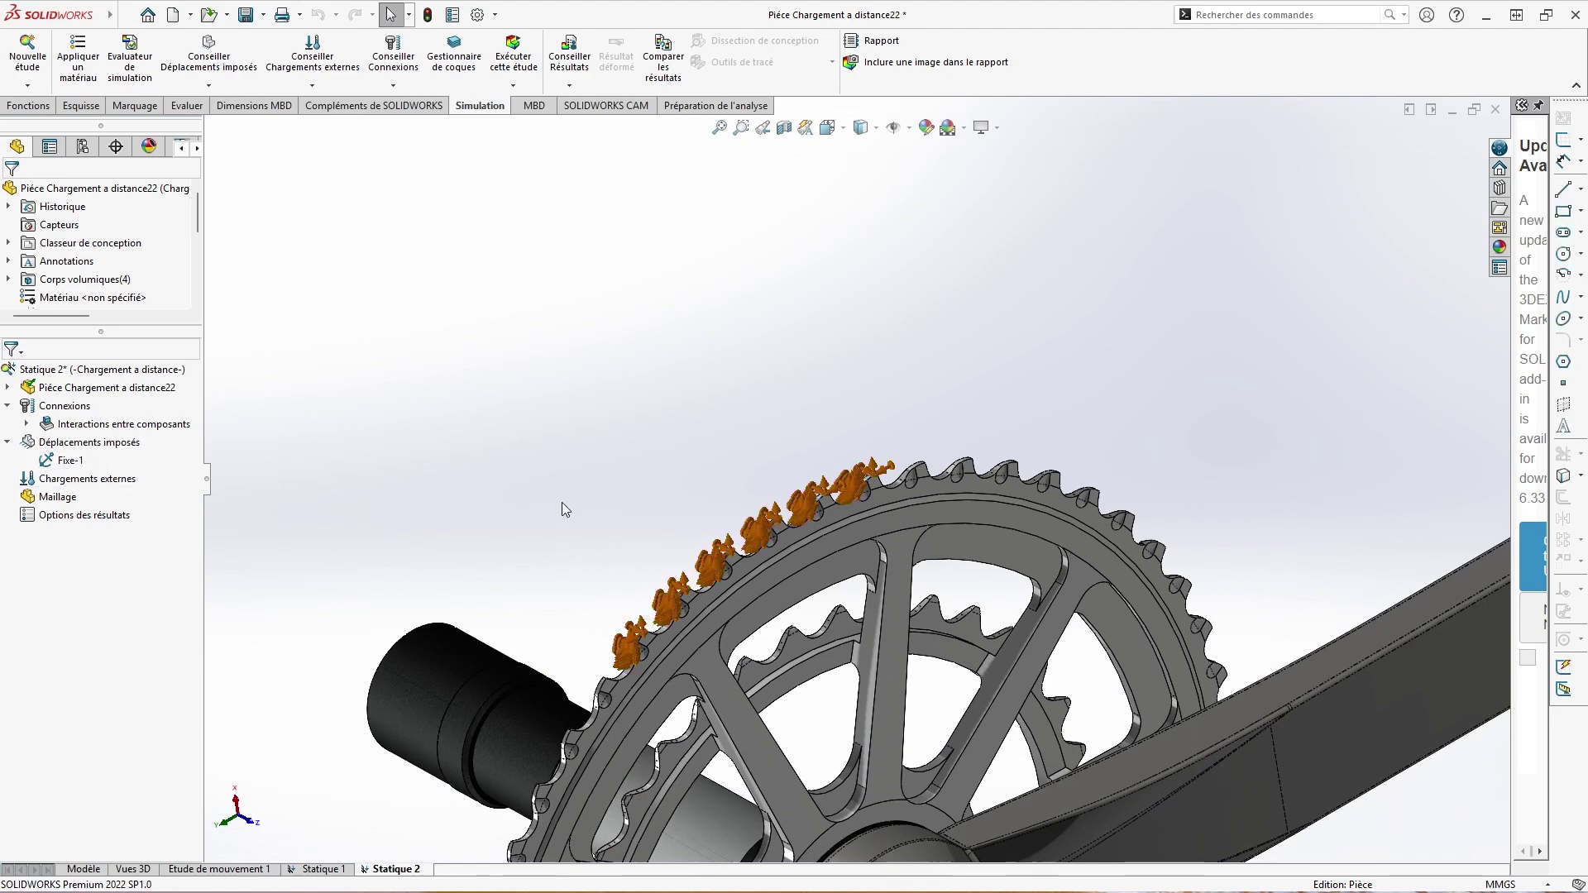
mouse_move(565, 476)
middle_mouse_down()
mouse_move(630, 500)
mouse_move(480, 546)
middle_mouse_up()
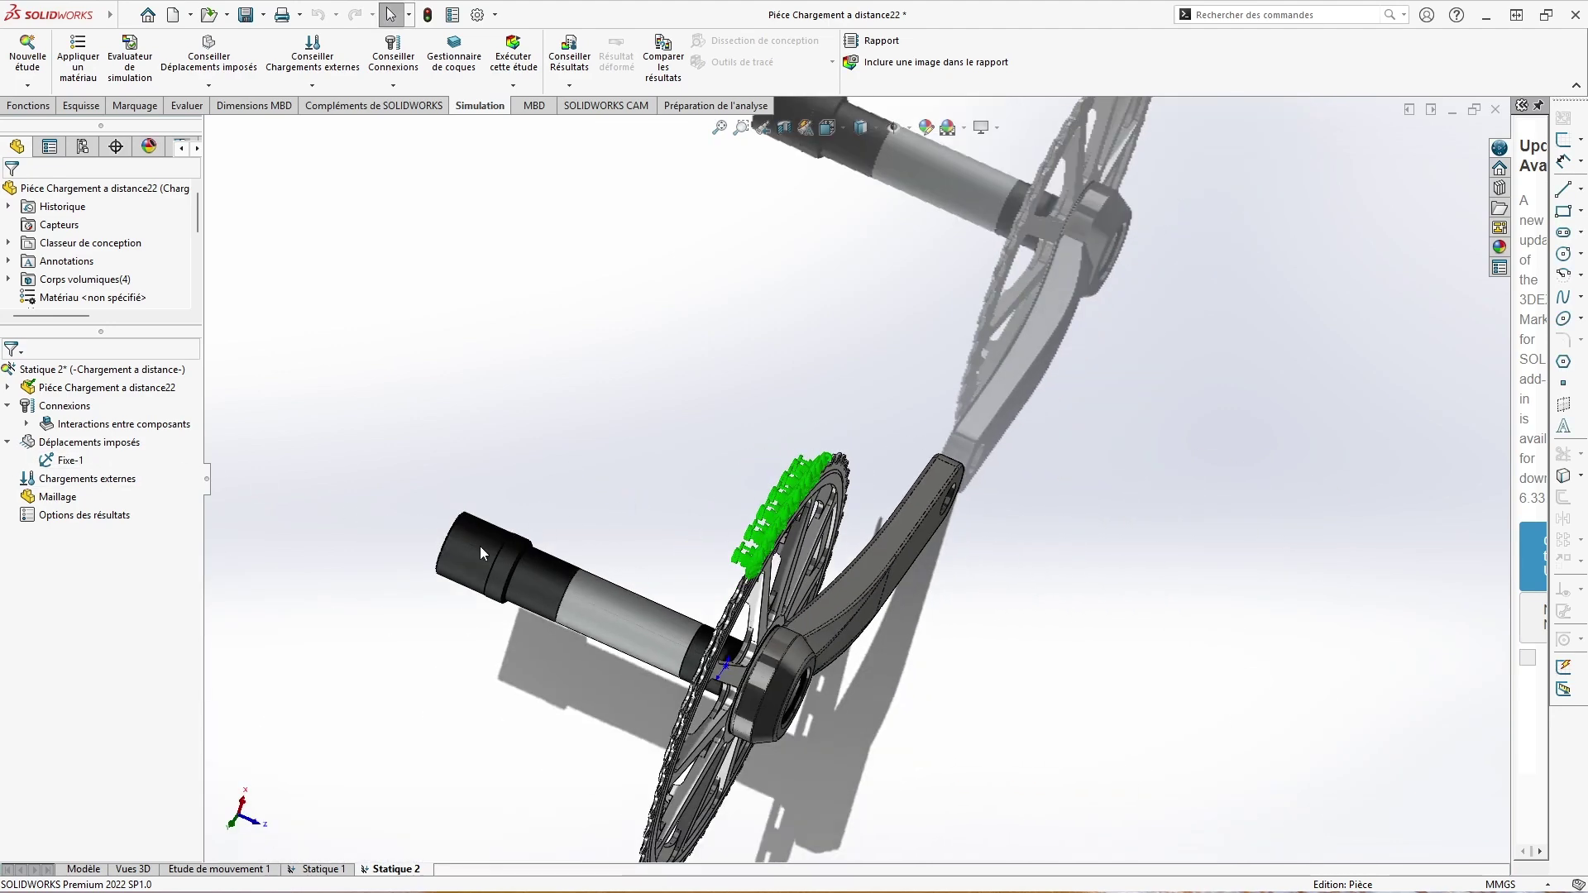
right_click(64, 445)
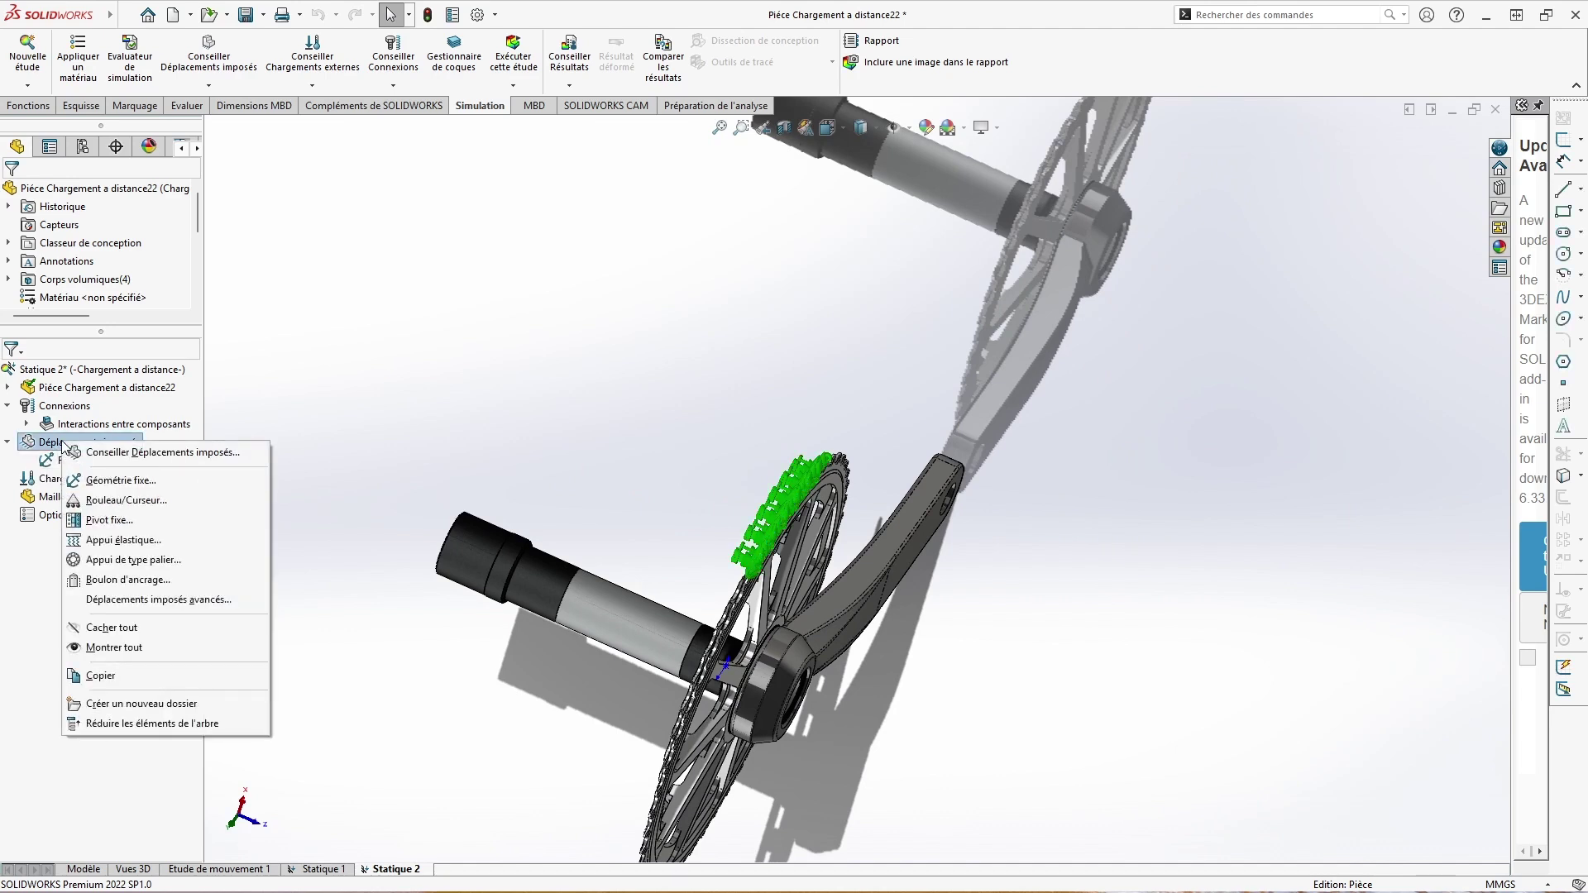
left_click(156, 601)
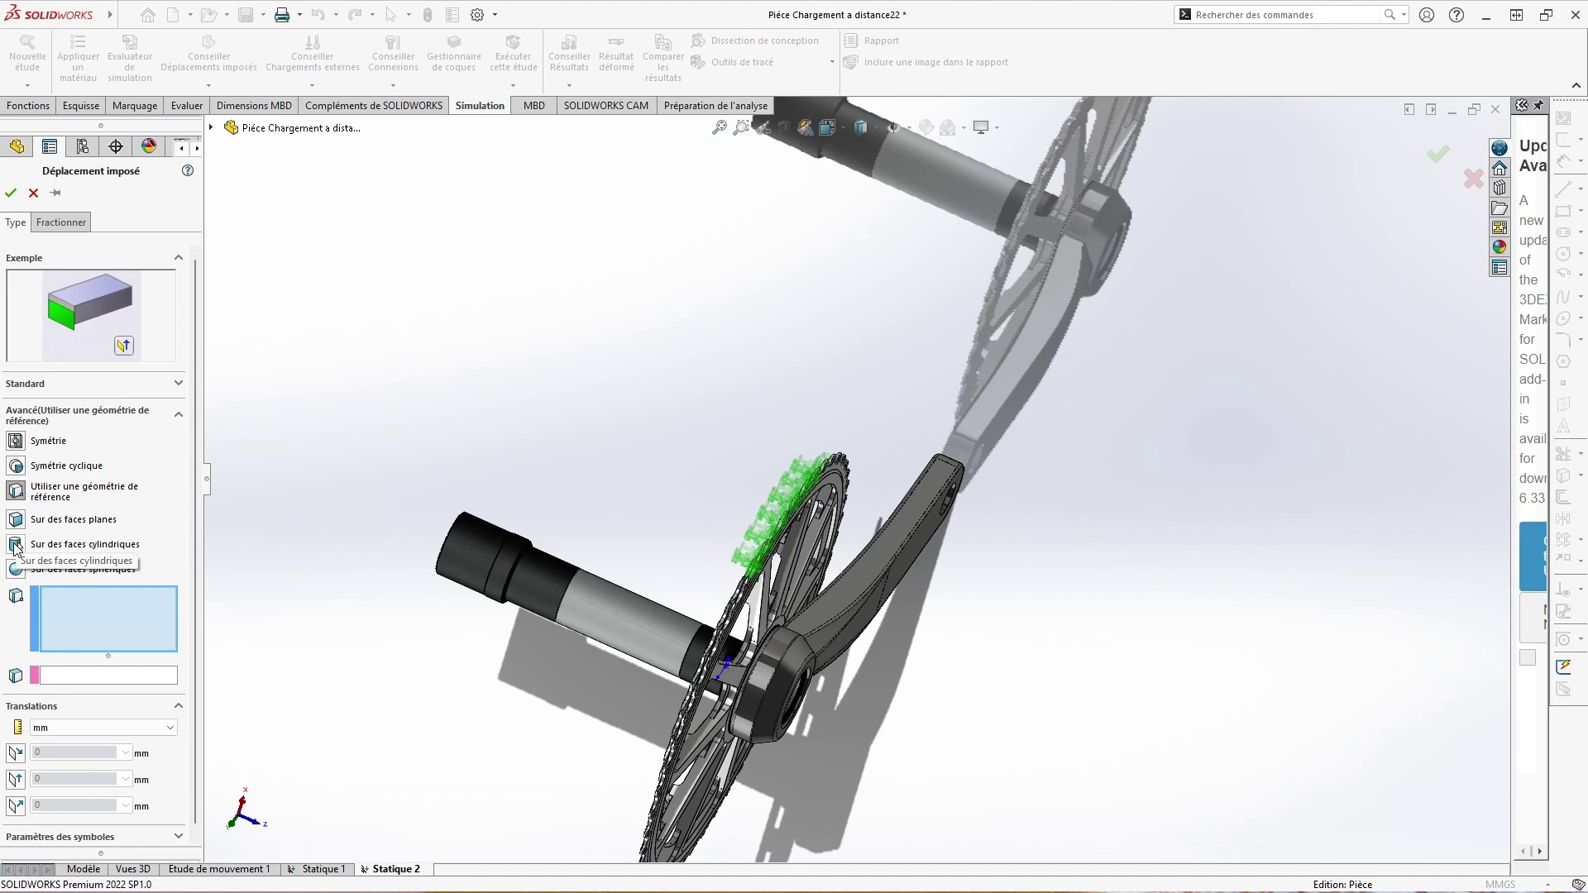
left_click(15, 545)
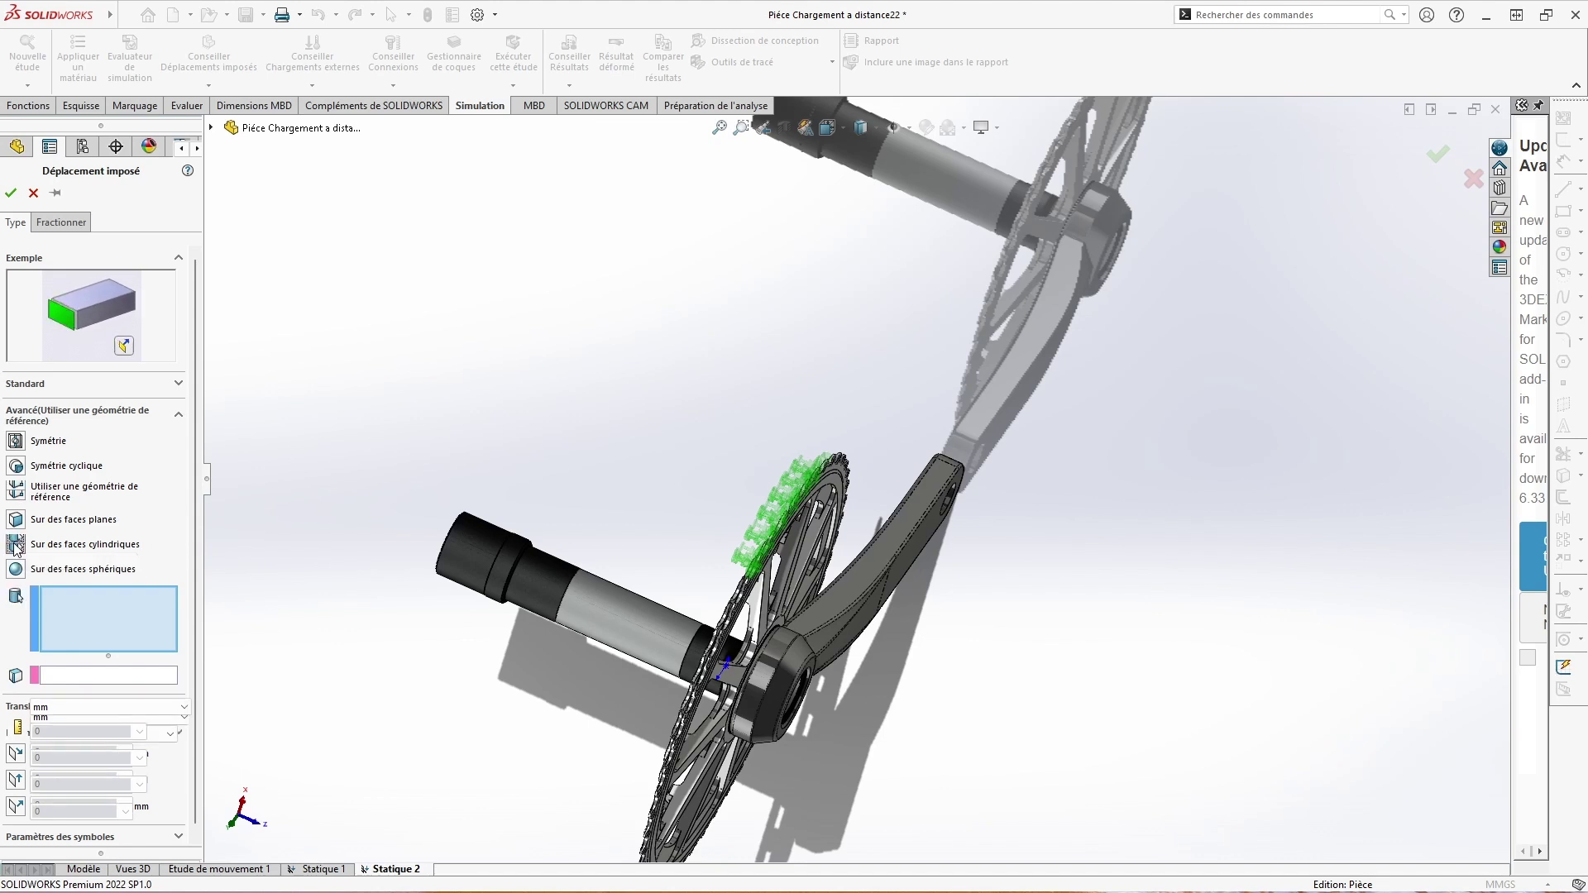
left_click(548, 577)
left_click(647, 615)
middle_click_drag(686, 622, 690, 579)
left_click(678, 635)
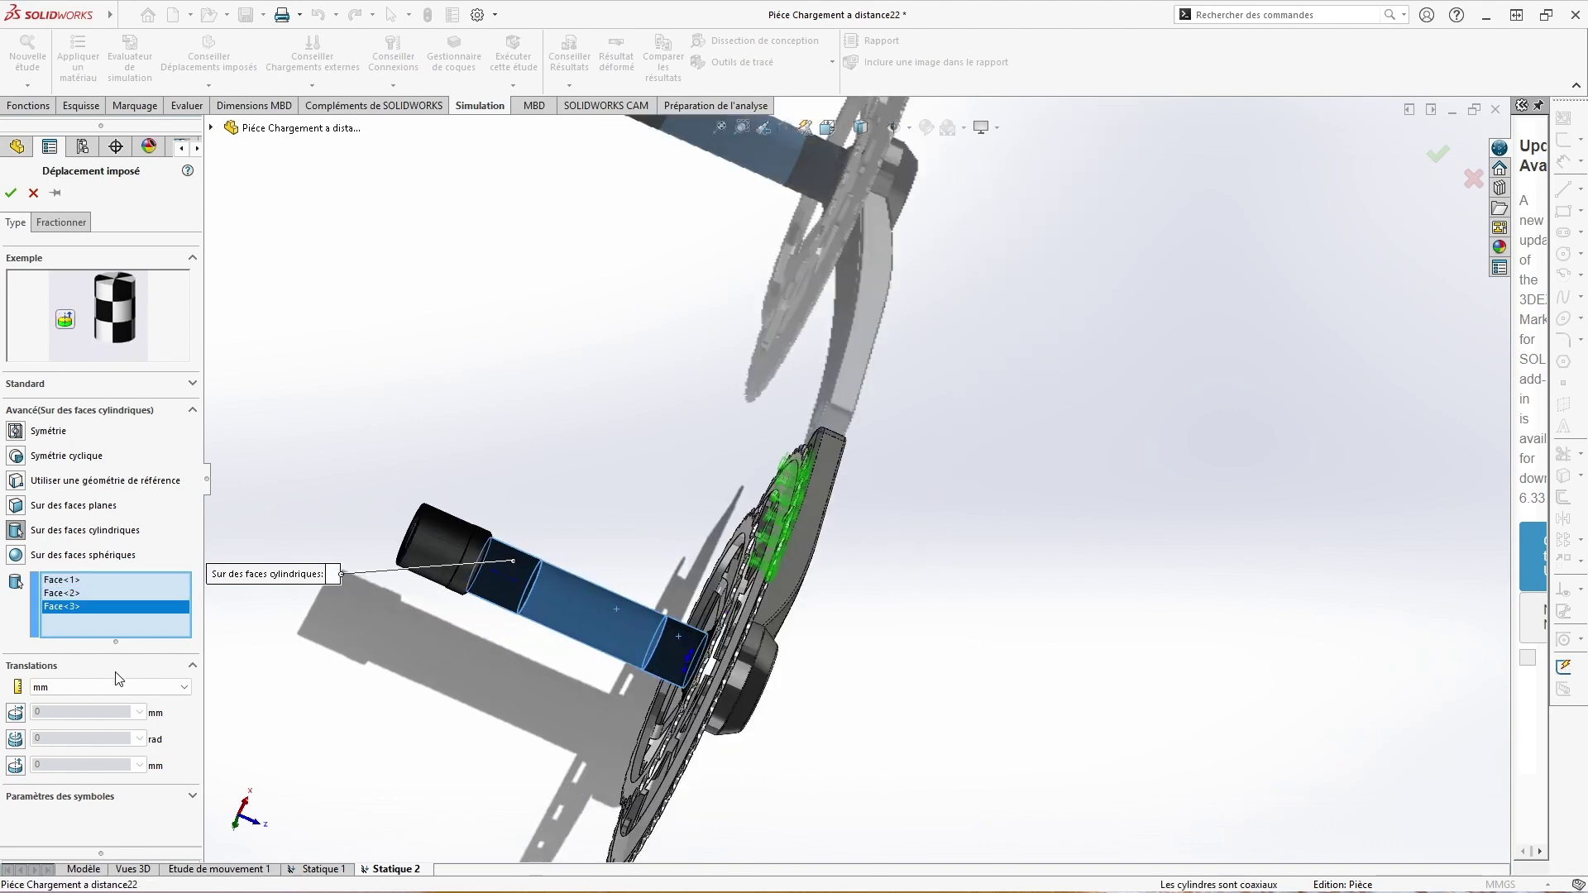
Step: Restrain the spindle faces with radial and axial translations of 0 mm and create the cylindrical face fixture
left_click(17, 714)
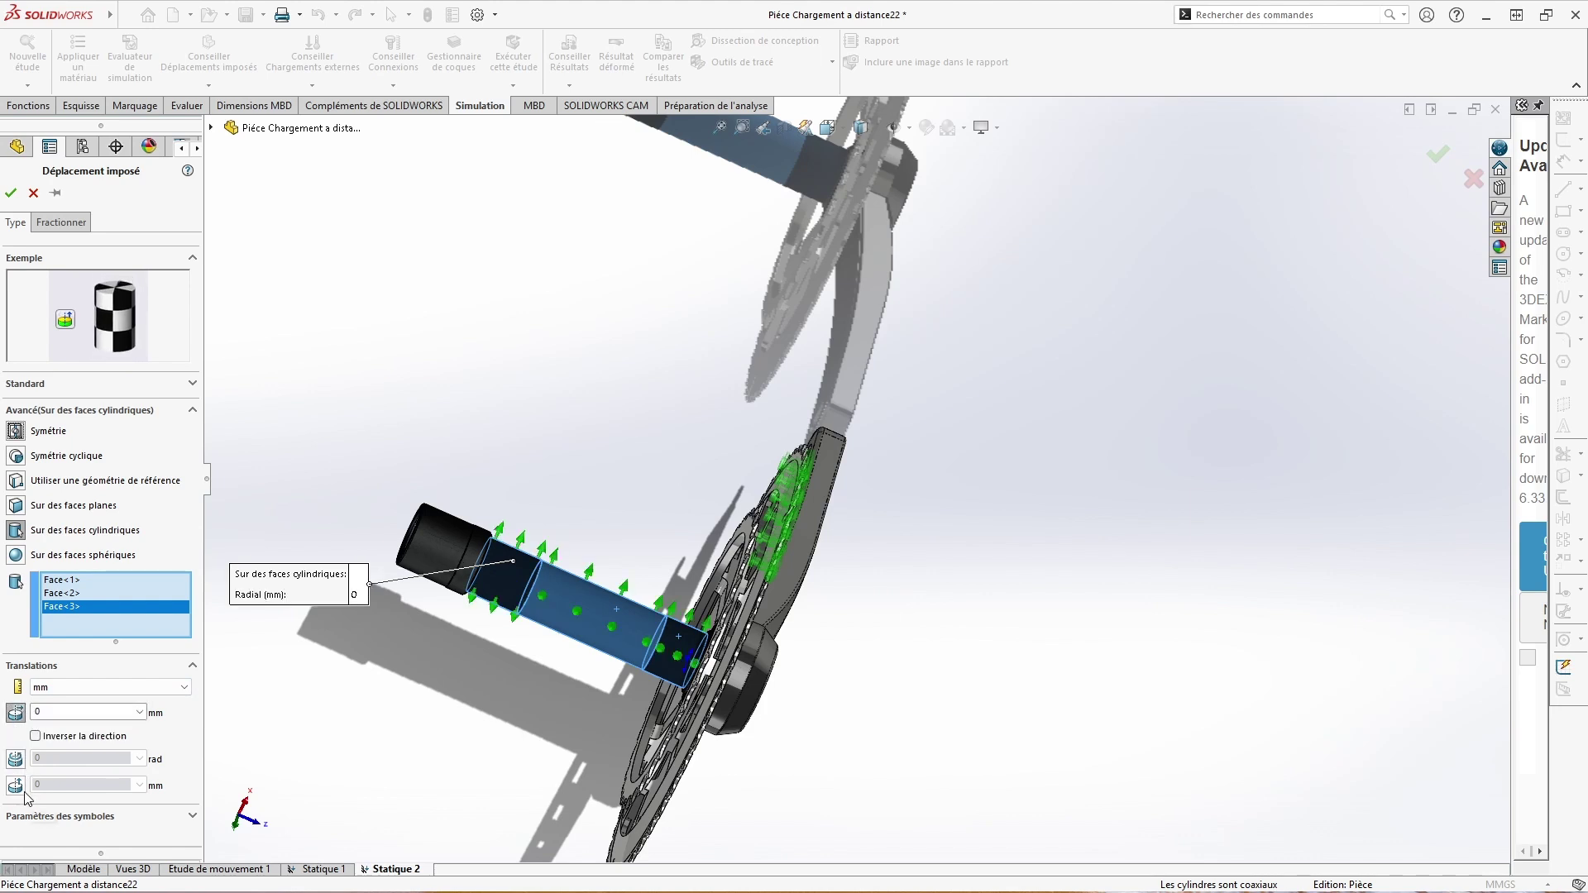
left_click(16, 785)
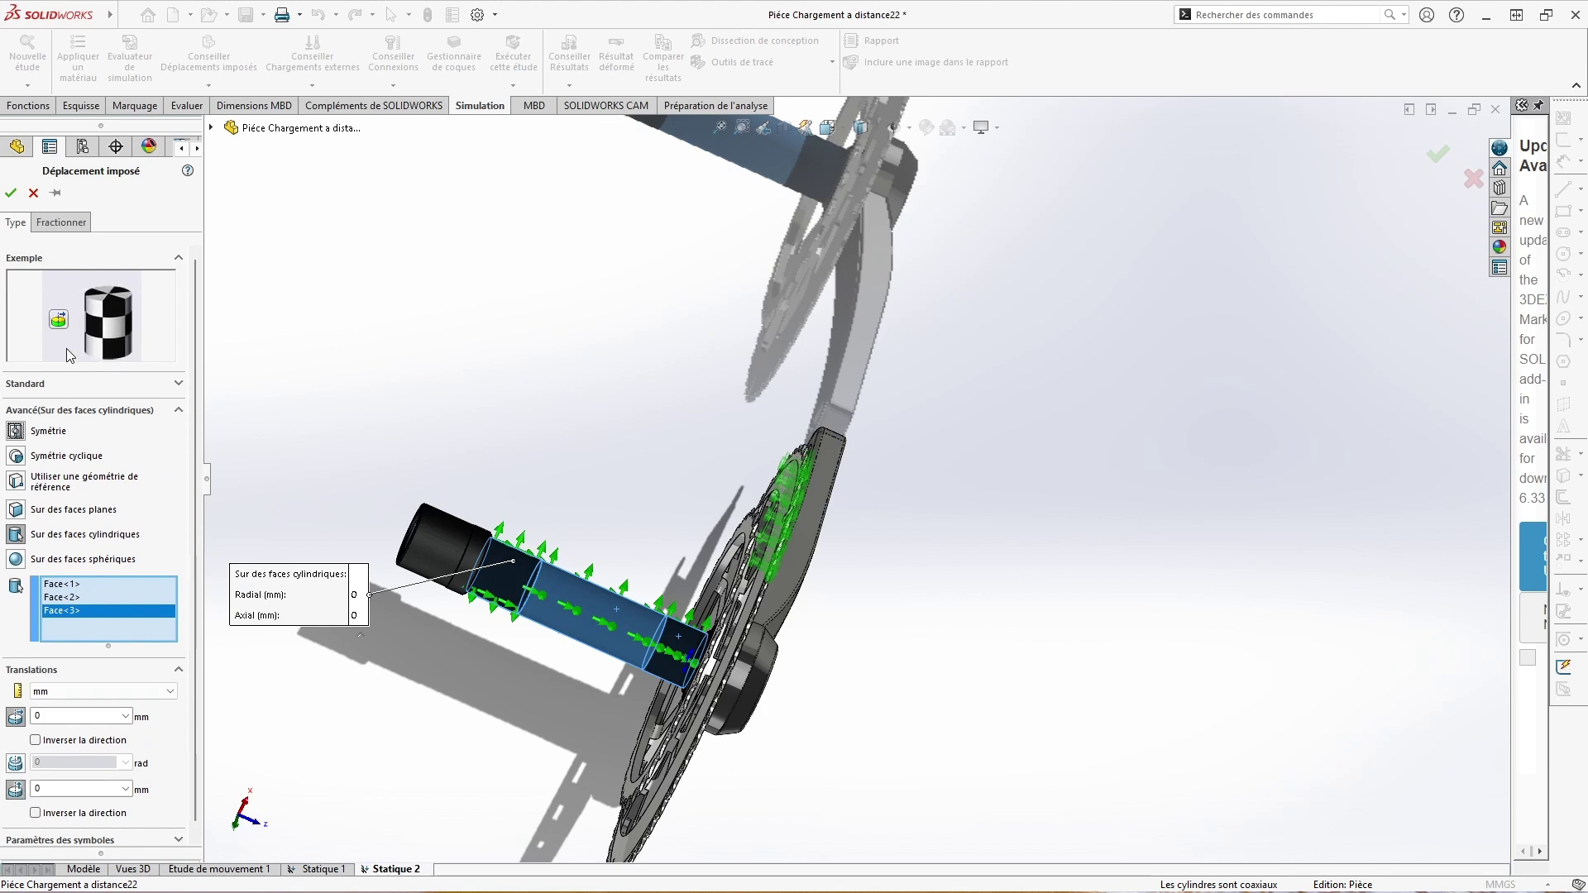
left_click(11, 193)
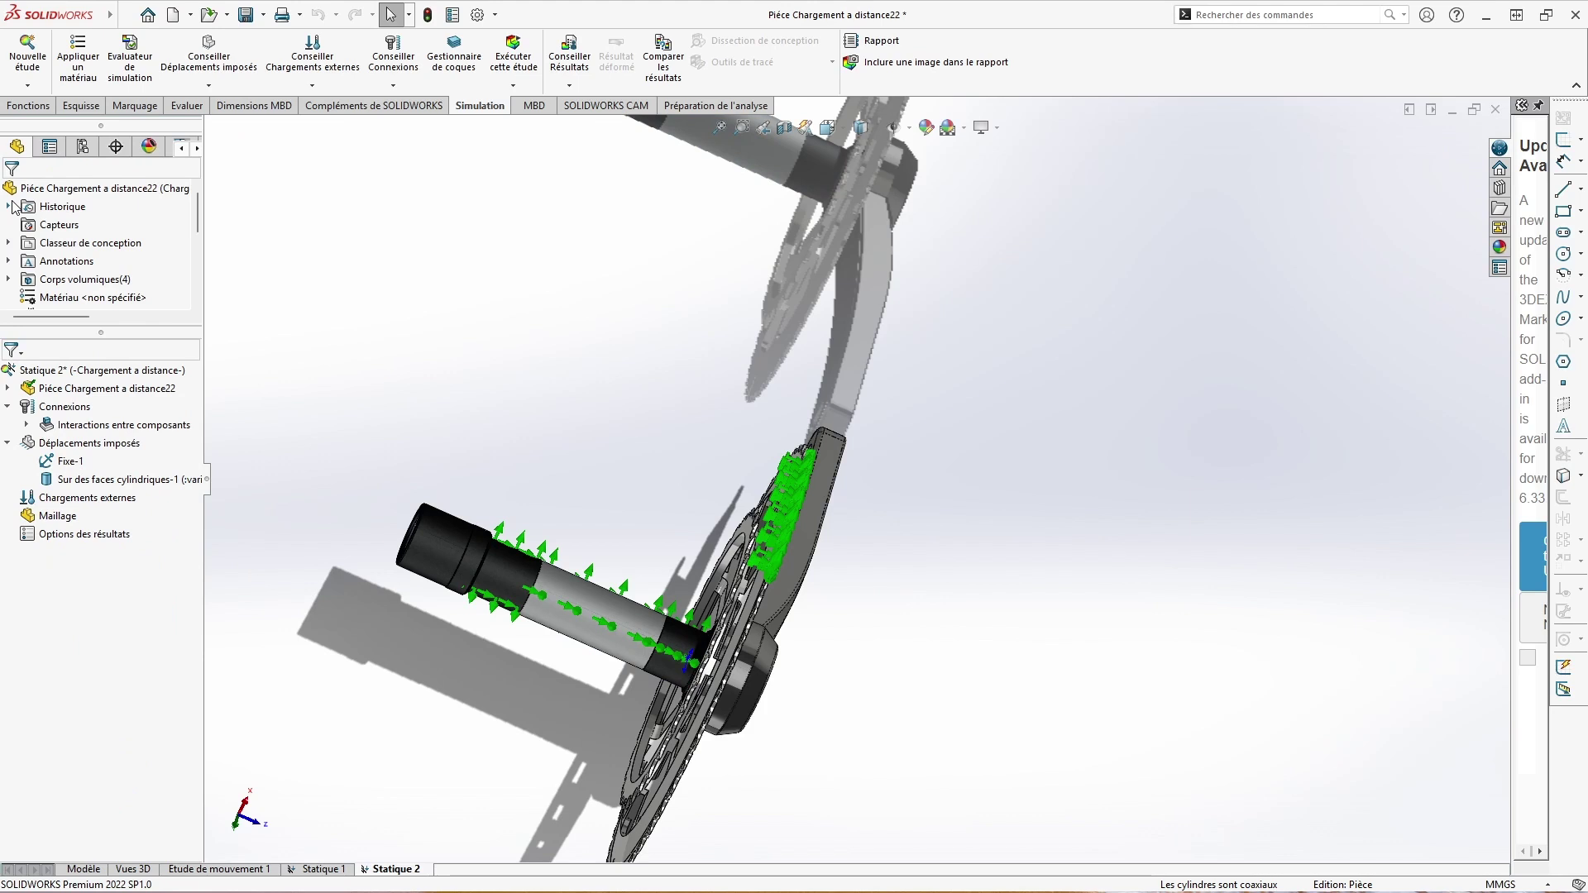
Step: Start a remote load/mass and select the inner face of the pedal hole at the crank arm's end
right_click(72, 496)
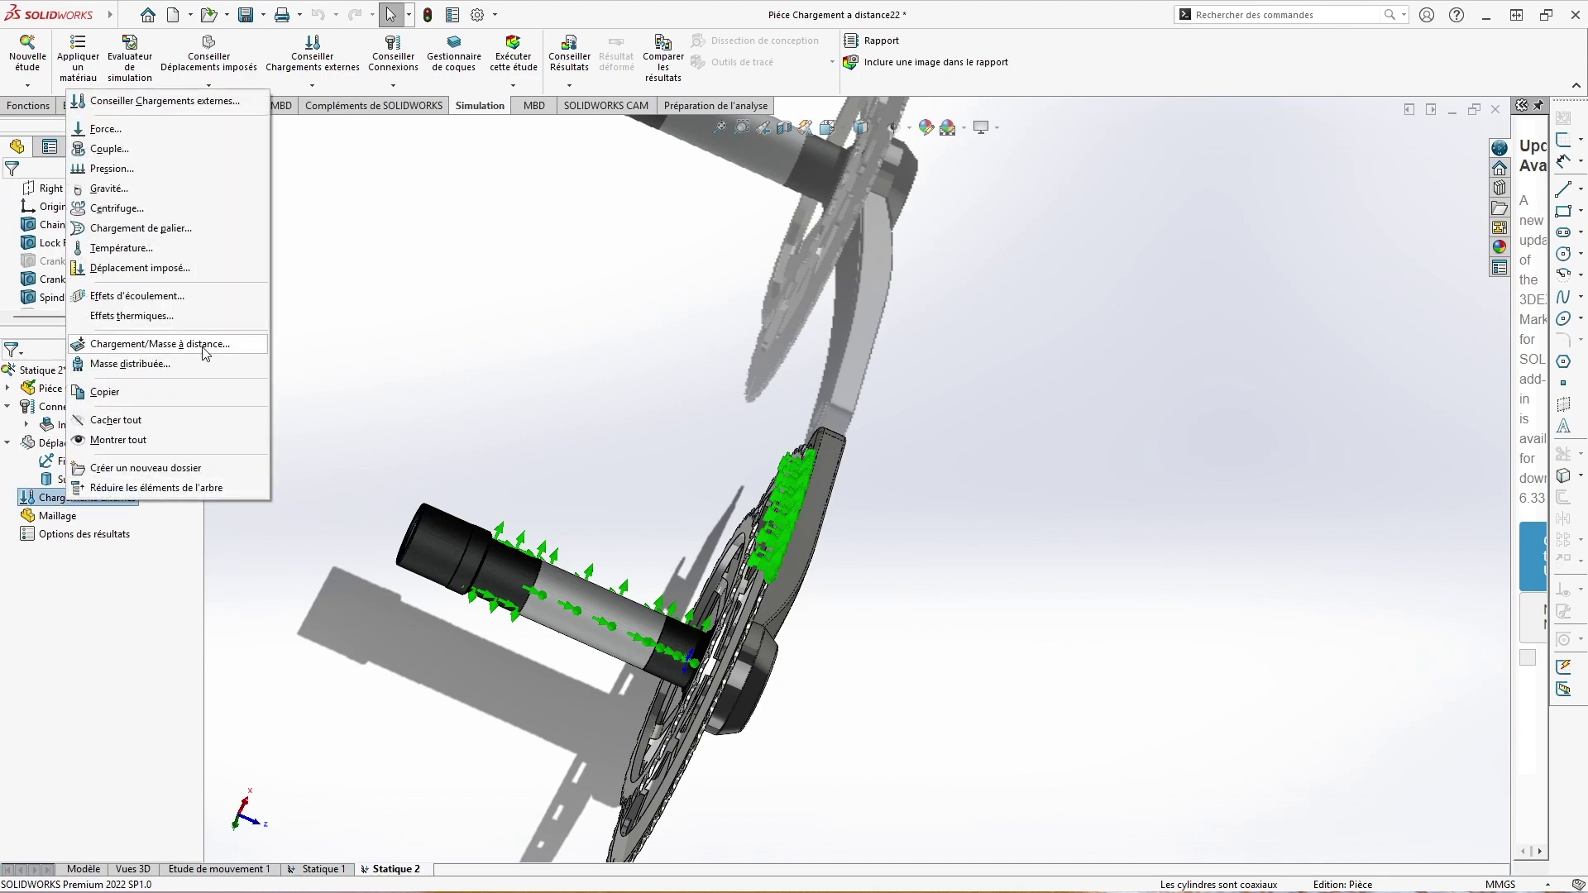
left_click(205, 346)
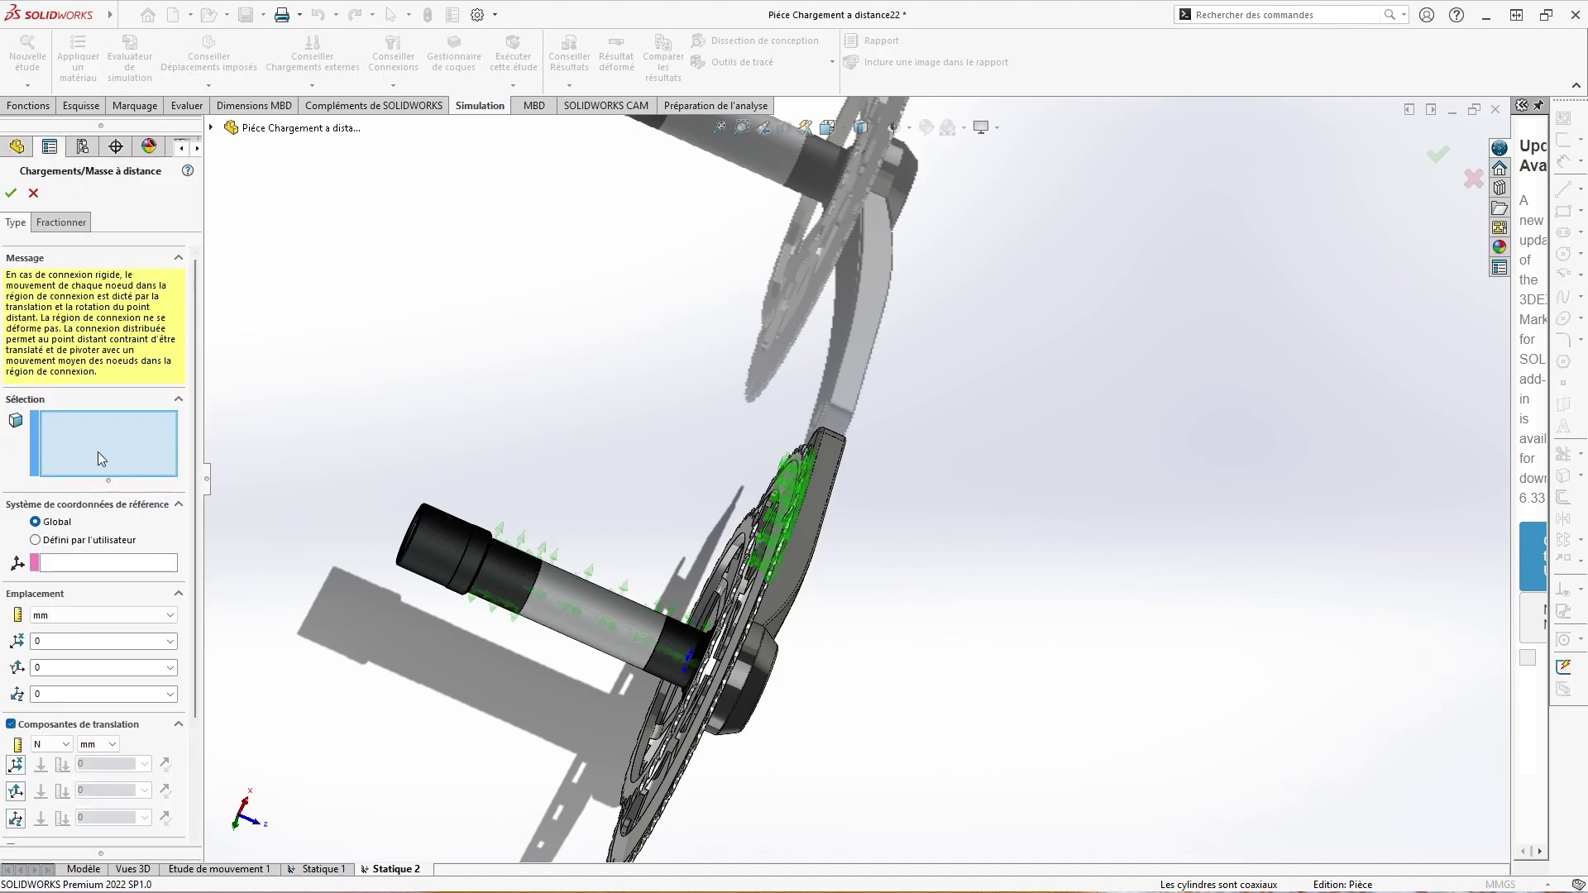
middle_click_drag(900, 474, 905, 549)
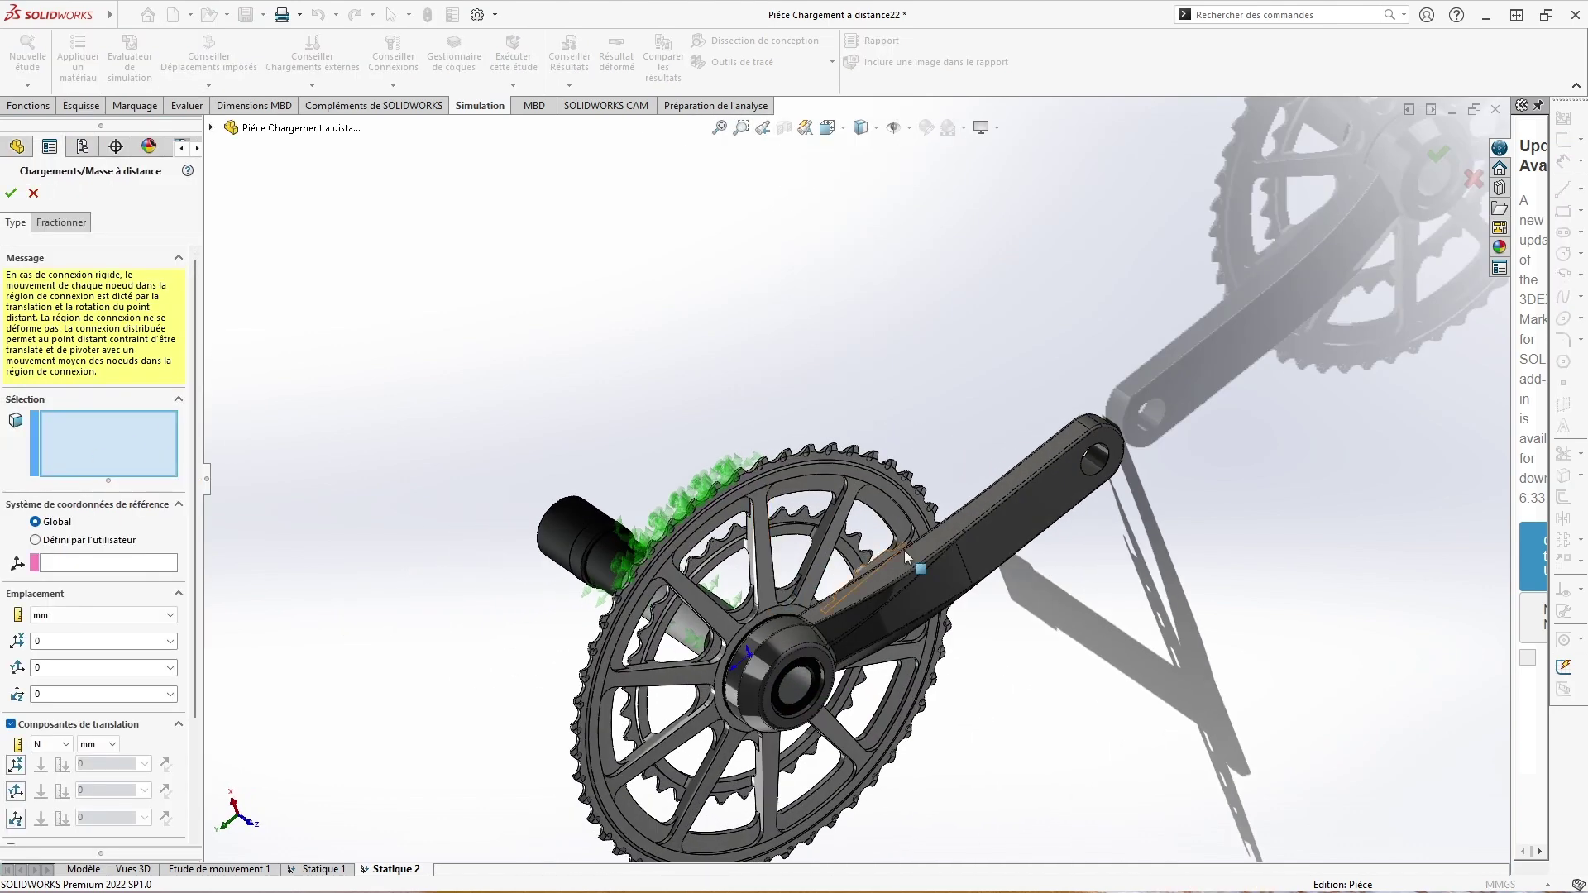
left_click(1099, 469)
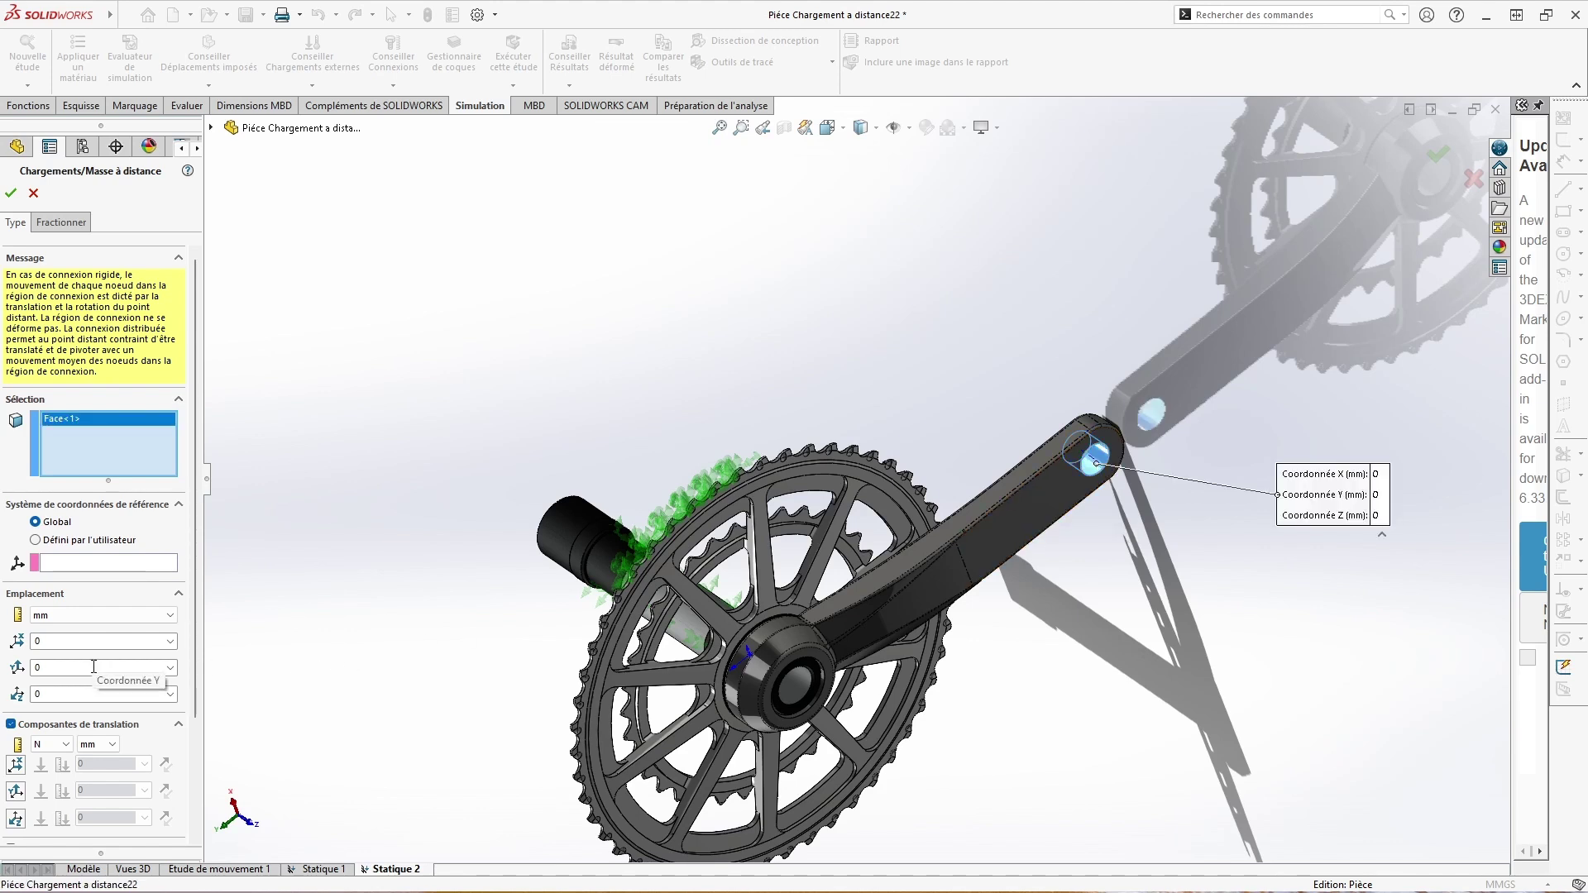
Step: Set the remote load location to X 11.78 mm, Y -164.28 mm and Z 89.9 mm in the global coordinate system
left_click(61, 644)
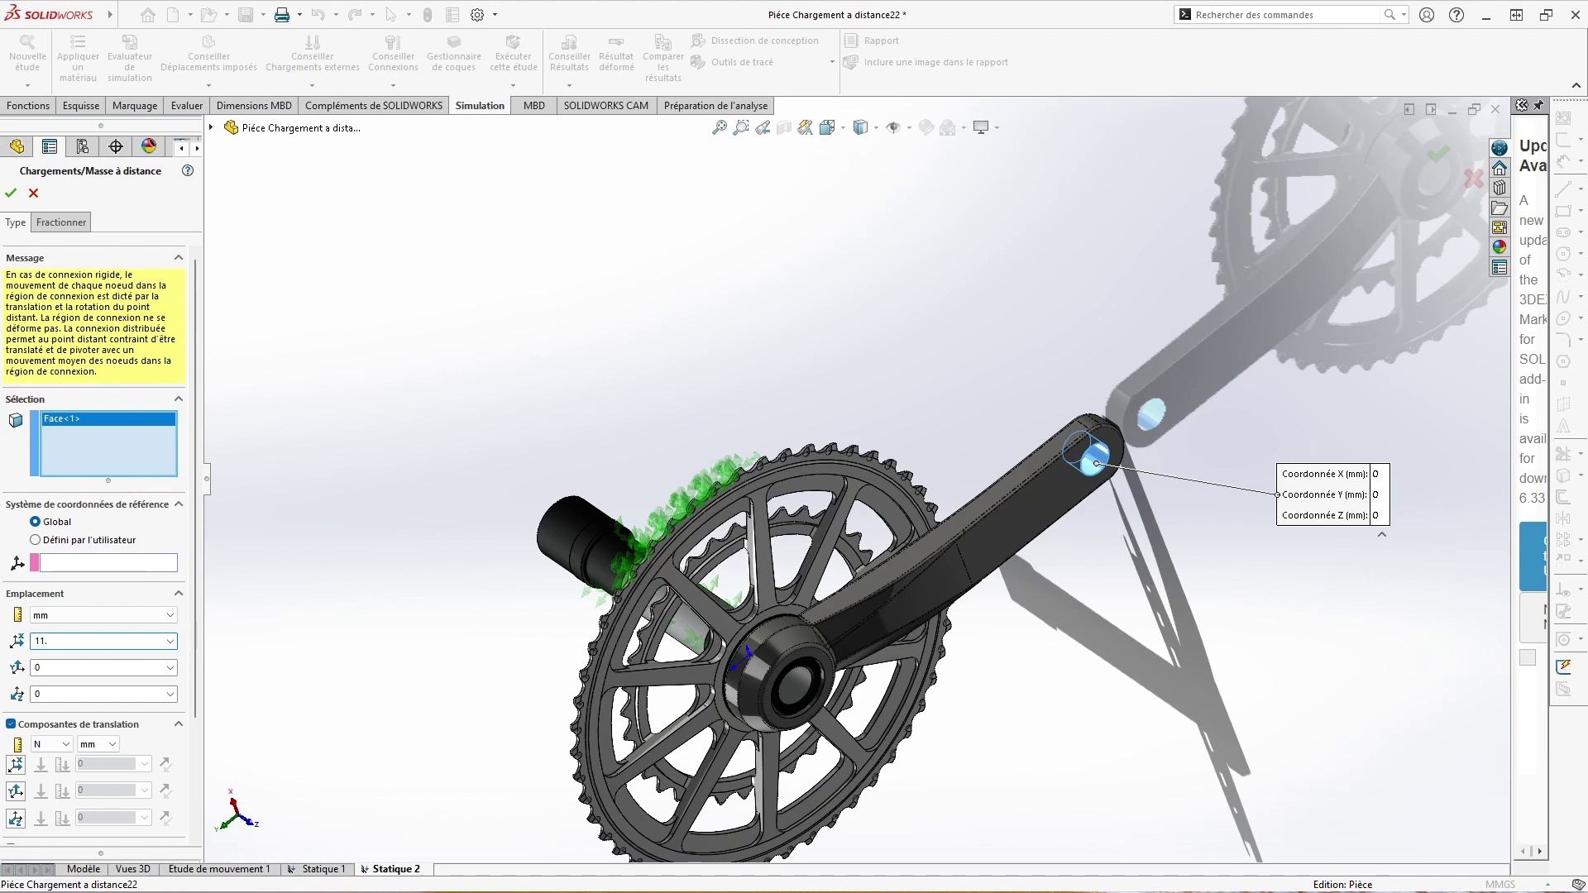
left_click(51, 666)
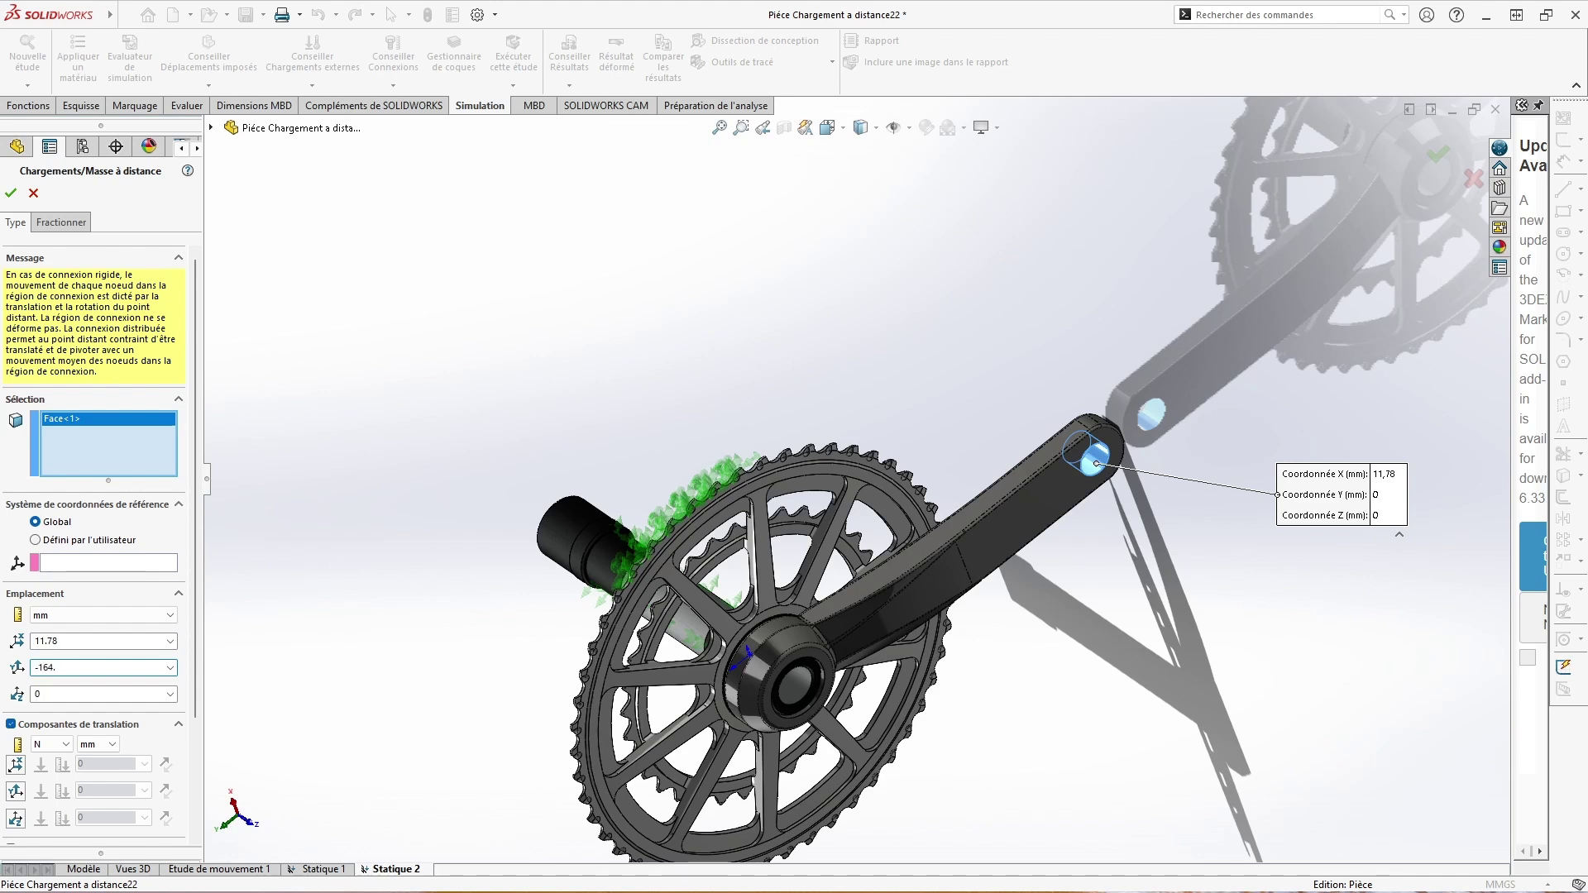
left_click(60, 694)
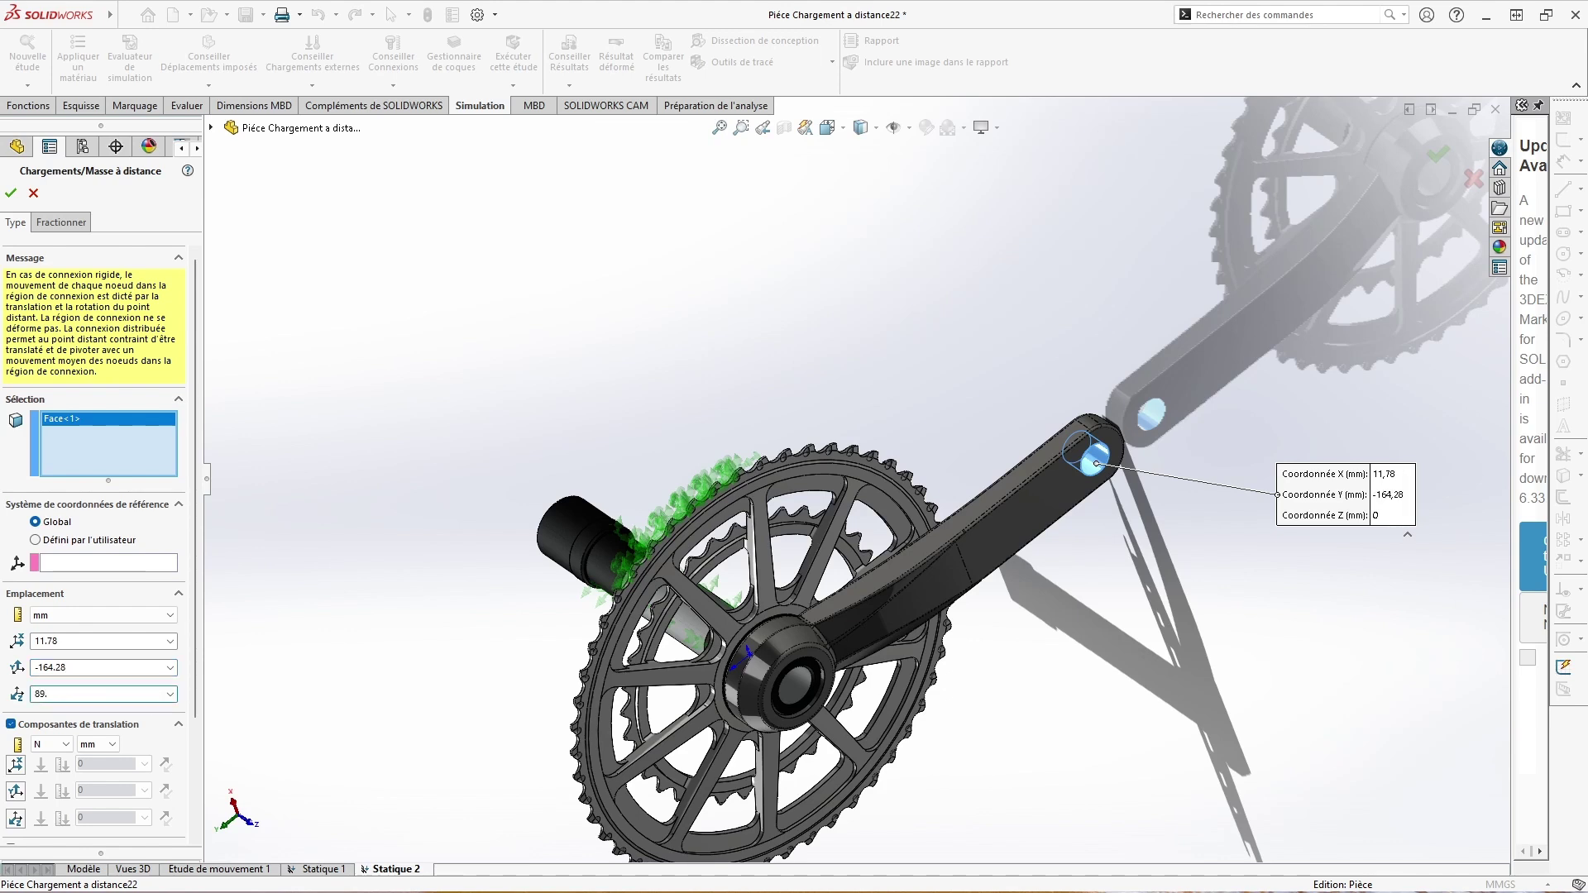
Step: Apply a reversed 100 N force in the X direction, create the remote load and run the study
scroll(68, 728, "down", 3)
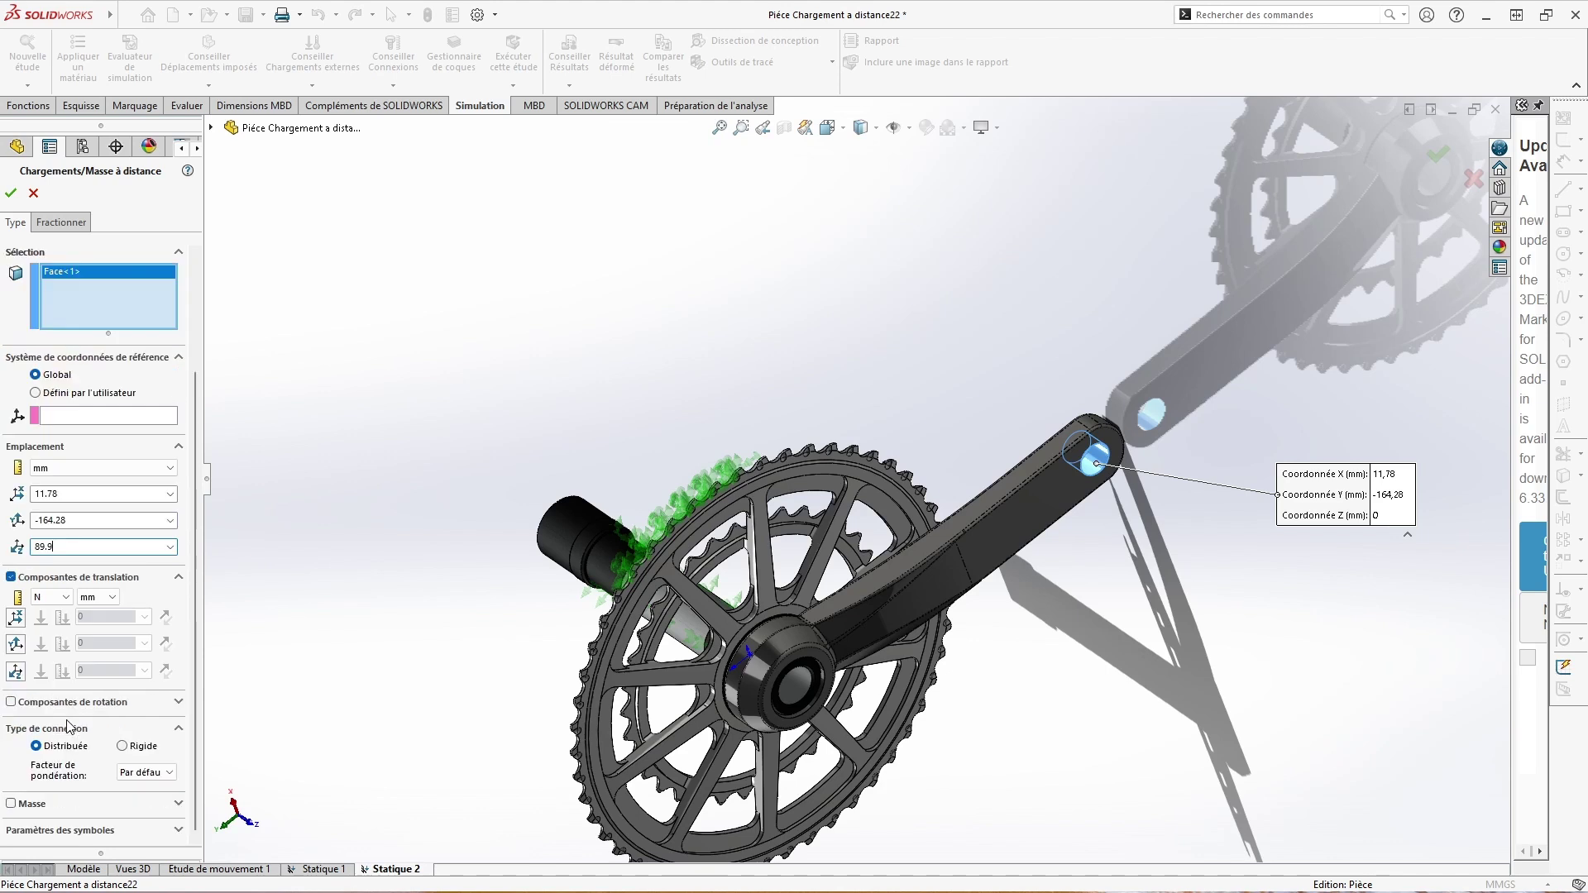
left_click(16, 618)
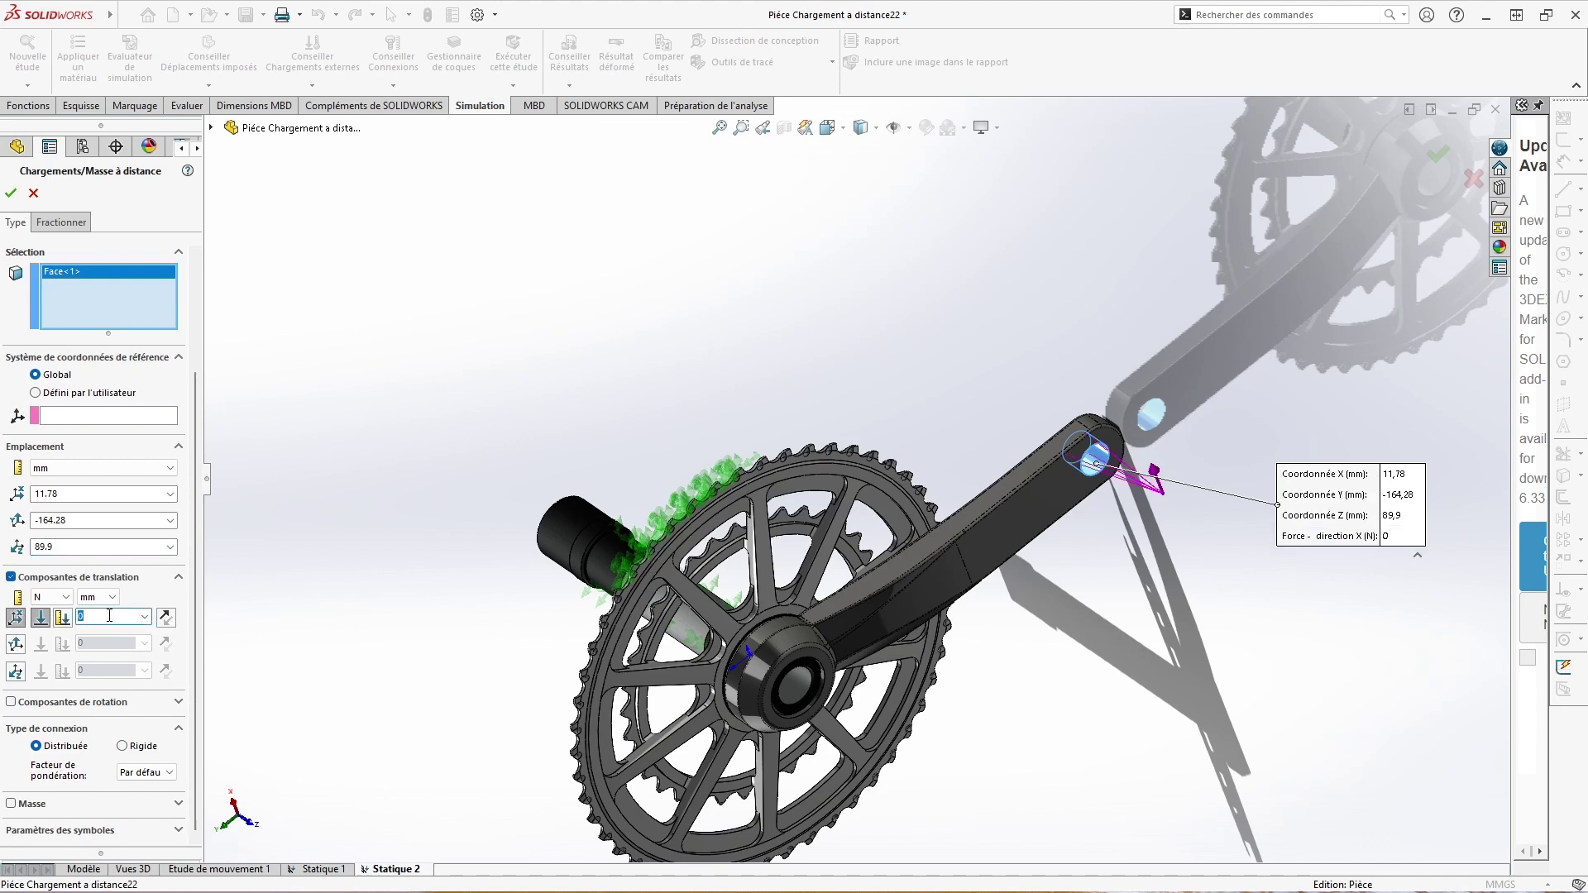
type("100")
left_click(165, 619)
left_click(12, 194)
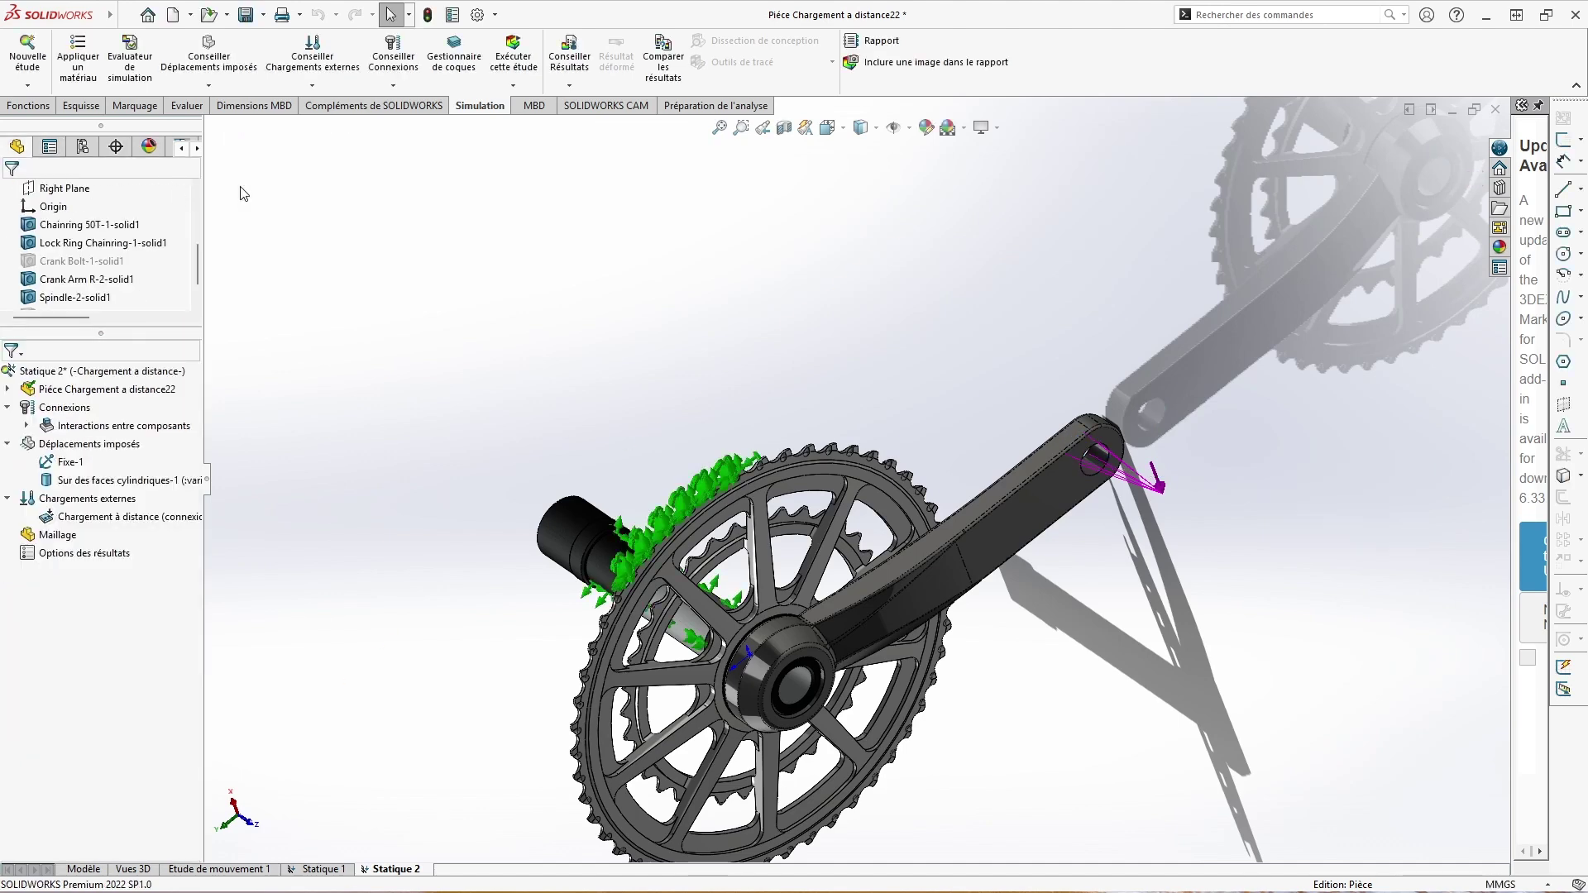
left_click(517, 51)
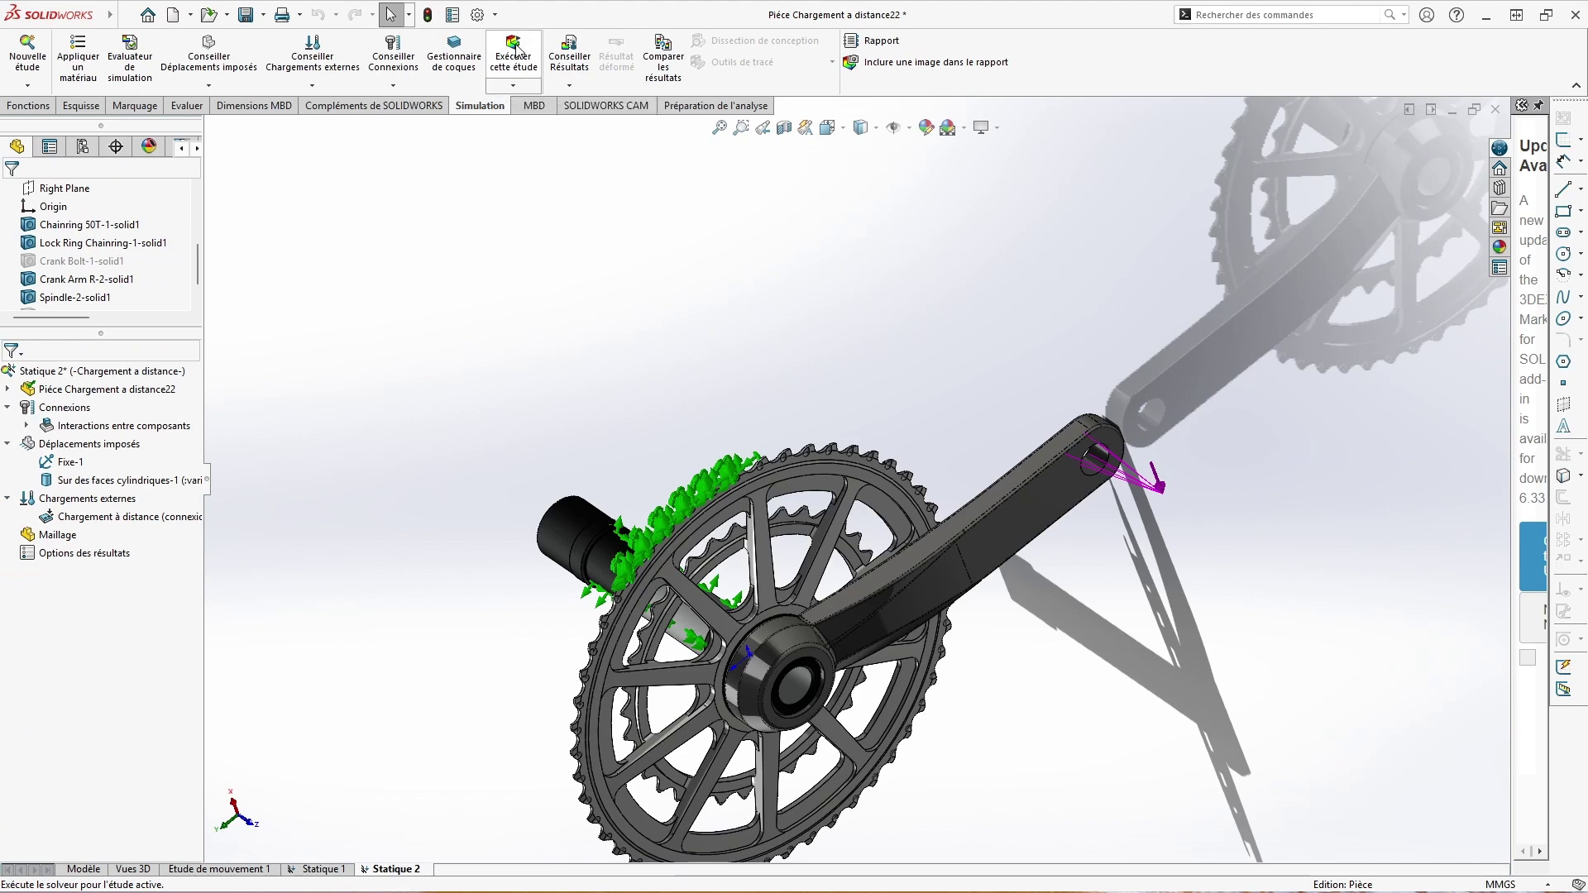